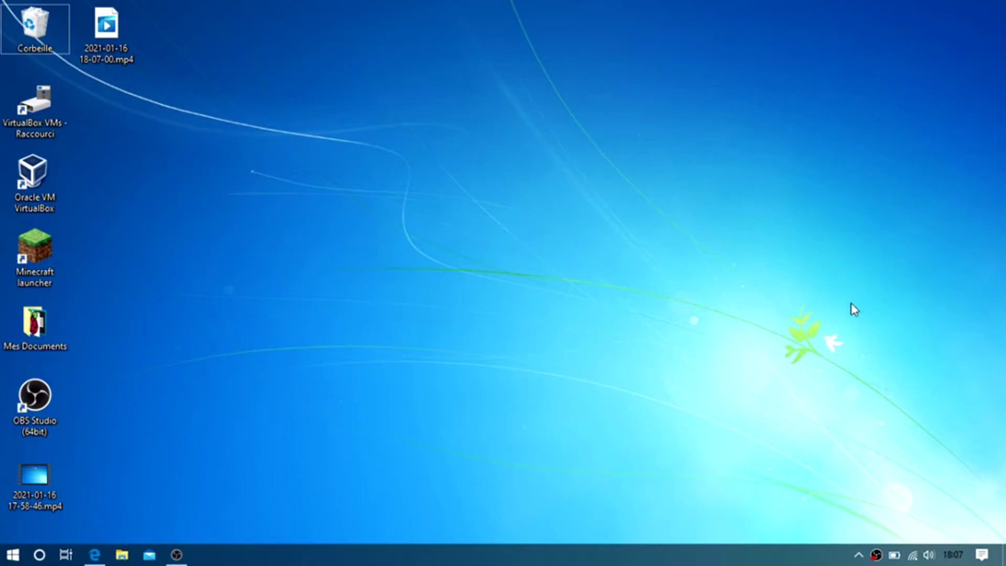
Download the Windows (64-bit) build of MCEdit 2.0.0-beta14 from the mcedit.net downloads page and close the browser
{"action": "left_click", "coordinate": [94, 554]}
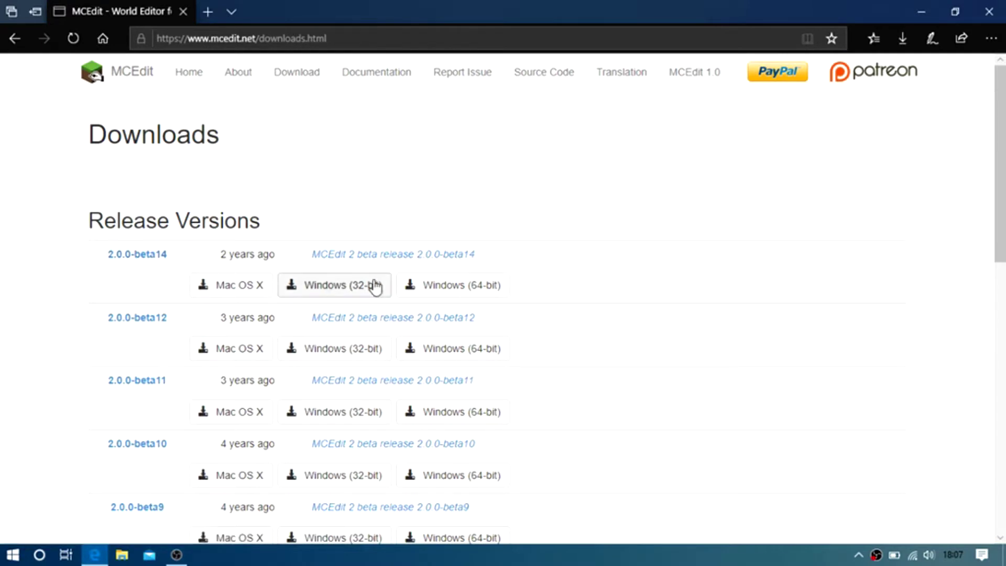
{"action": "scroll", "coordinate": [335, 299], "scroll_direction": "down", "scroll_amount": 3}
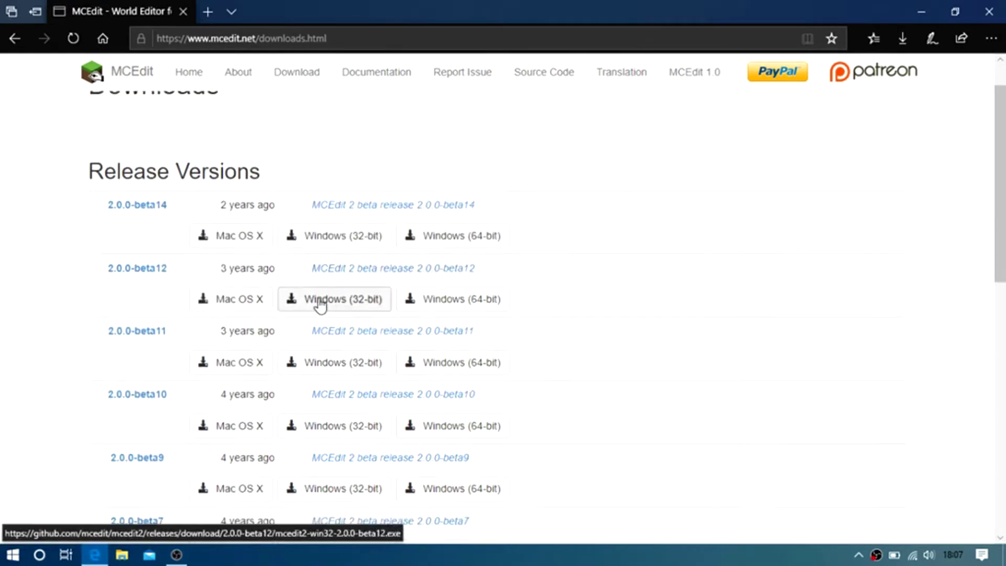
{"action": "scroll", "coordinate": [262, 298], "scroll_direction": "up", "scroll_amount": 3}
{"action": "left_click_drag", "start_coordinate": [218, 258], "coordinate": [265, 263]}
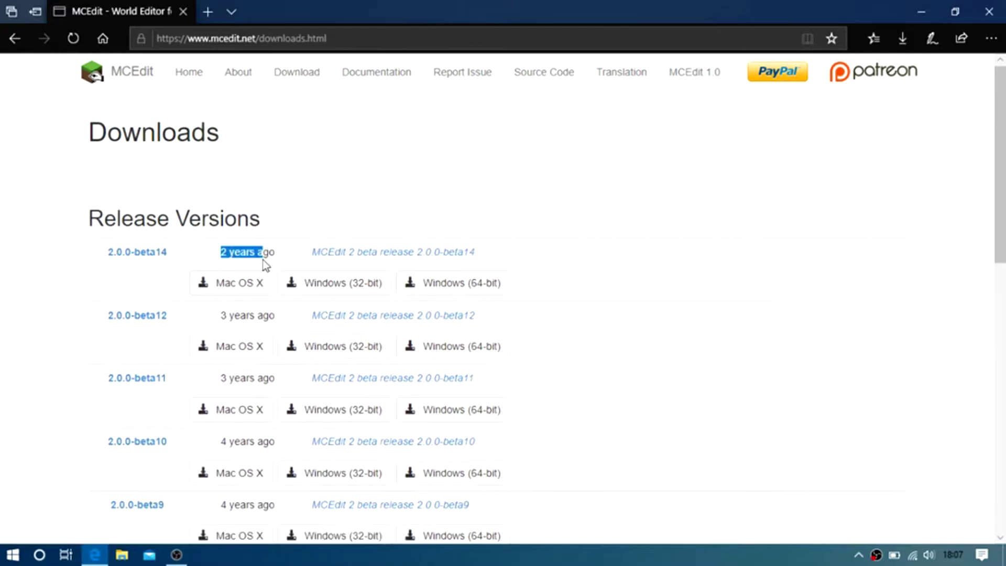
{"action": "left_click", "coordinate": [330, 268]}
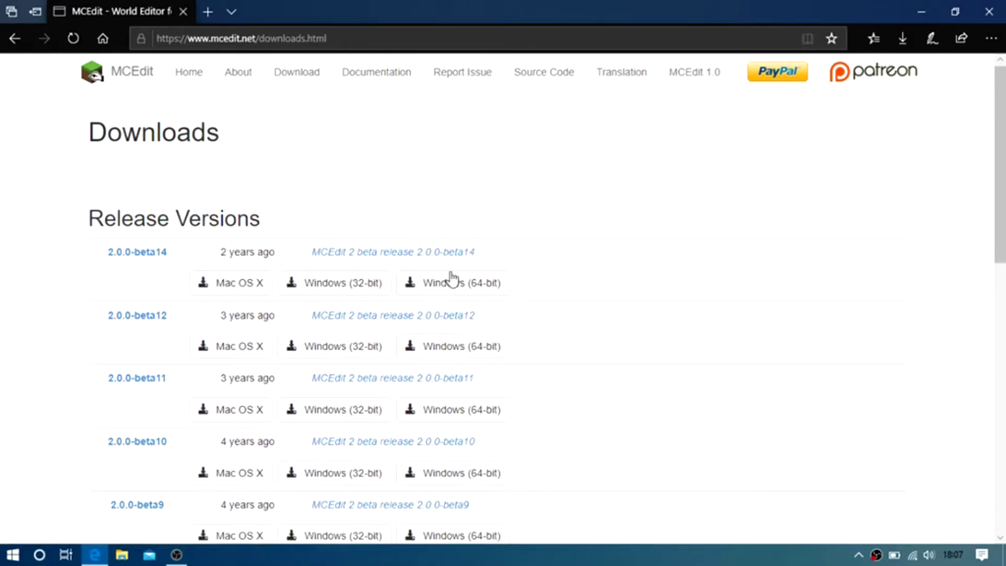
{"action": "left_click", "coordinate": [443, 292]}
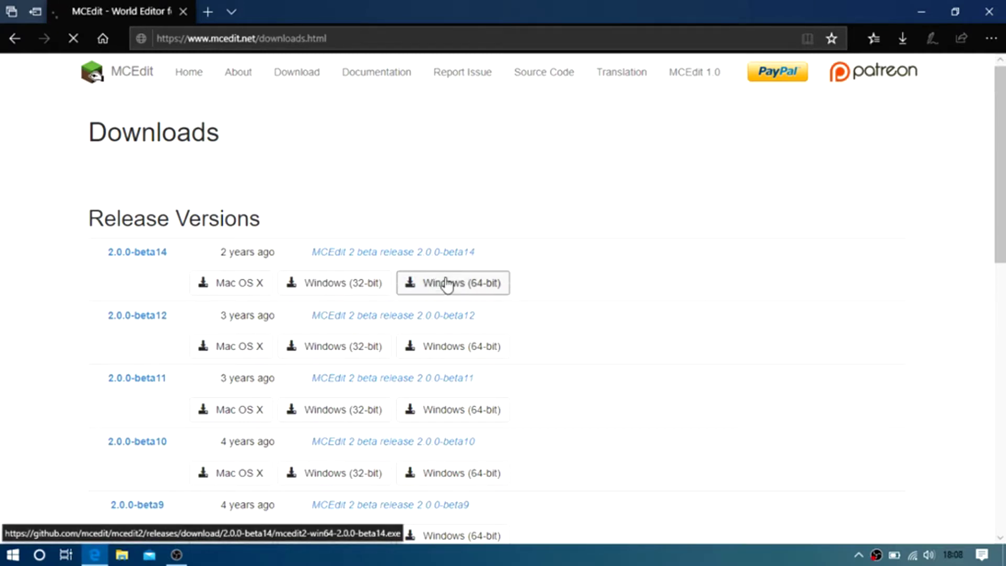
{"action": "left_click", "coordinate": [456, 283]}
{"action": "left_click", "coordinate": [988, 12]}
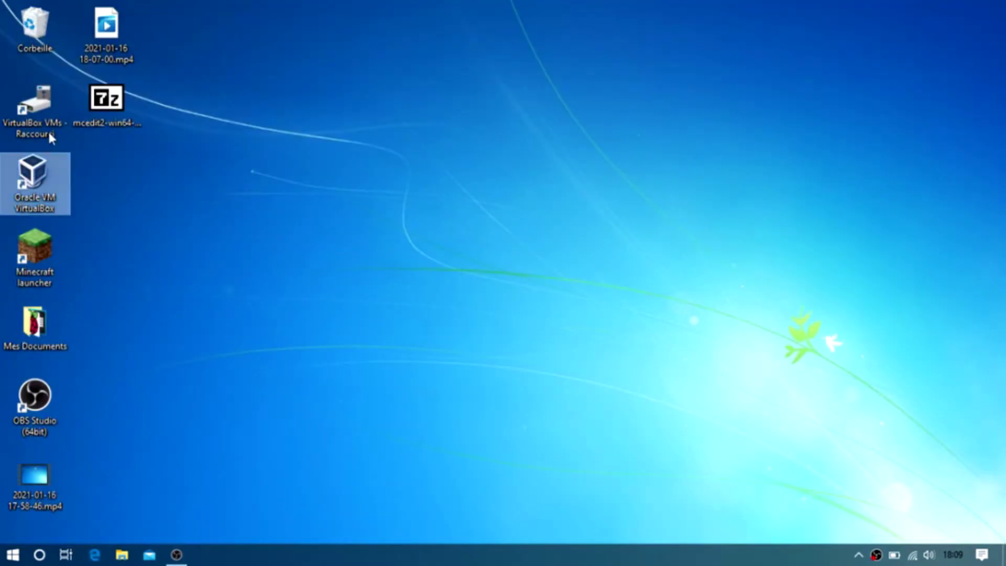
Move the downloaded mcedit2-win64 archive to a free spot on the desktop and extract it there
{"action": "left_click_drag", "start_coordinate": [106, 98], "coordinate": [388, 96]}
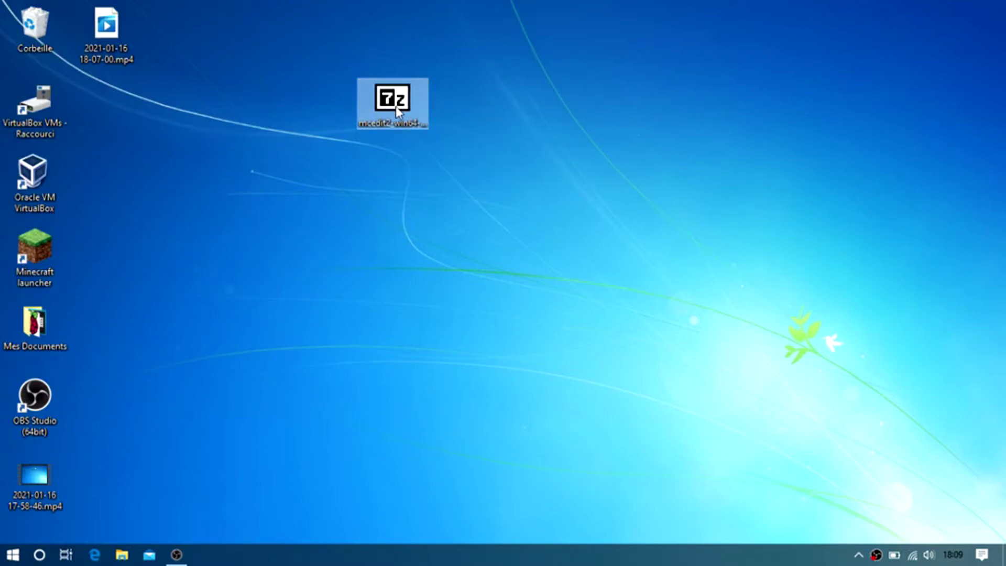
{"action": "double_click", "coordinate": [397, 118]}
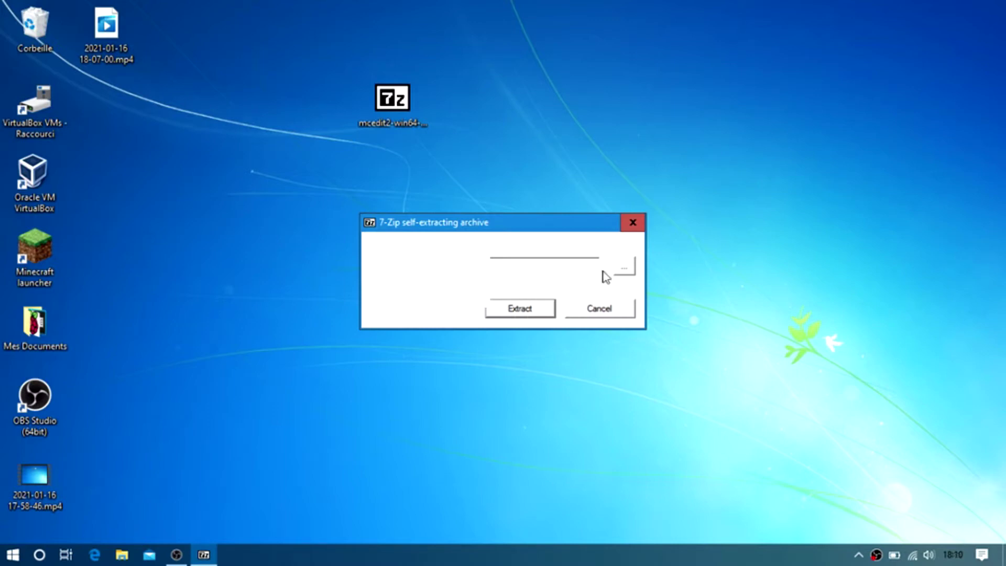
{"action": "left_click", "coordinate": [515, 312]}
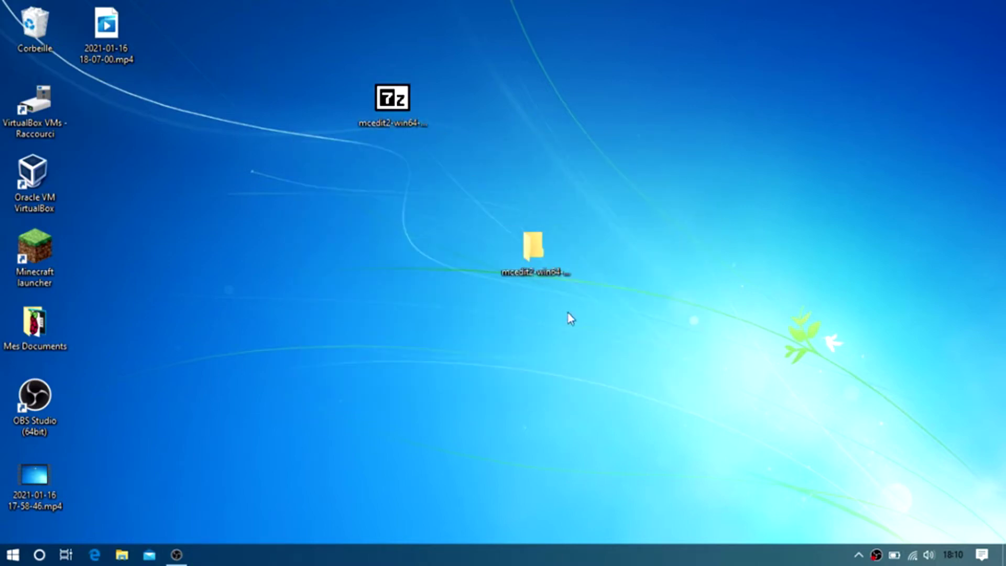
Move MCEdit 2 Files and mcedit2.exe out of the extracted mcedit2-win64-2.0.0-beta14 folder onto the desktop and close the folder
{"action": "left_click", "coordinate": [552, 276]}
{"action": "double_click", "coordinate": [539, 278]}
{"action": "left_click_drag", "start_coordinate": [168, 219], "coordinate": [735, 79]}
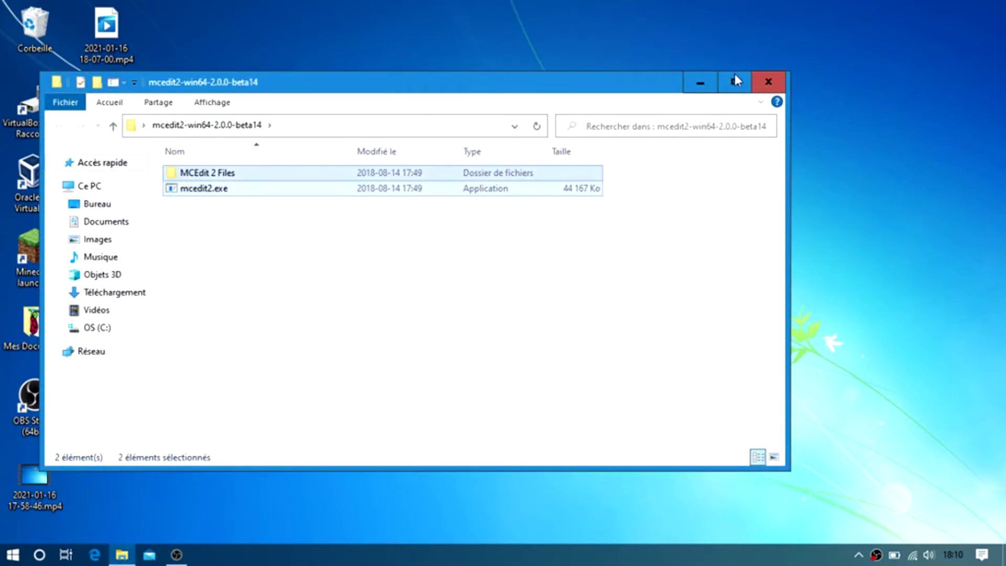
{"action": "left_click", "coordinate": [769, 67]}
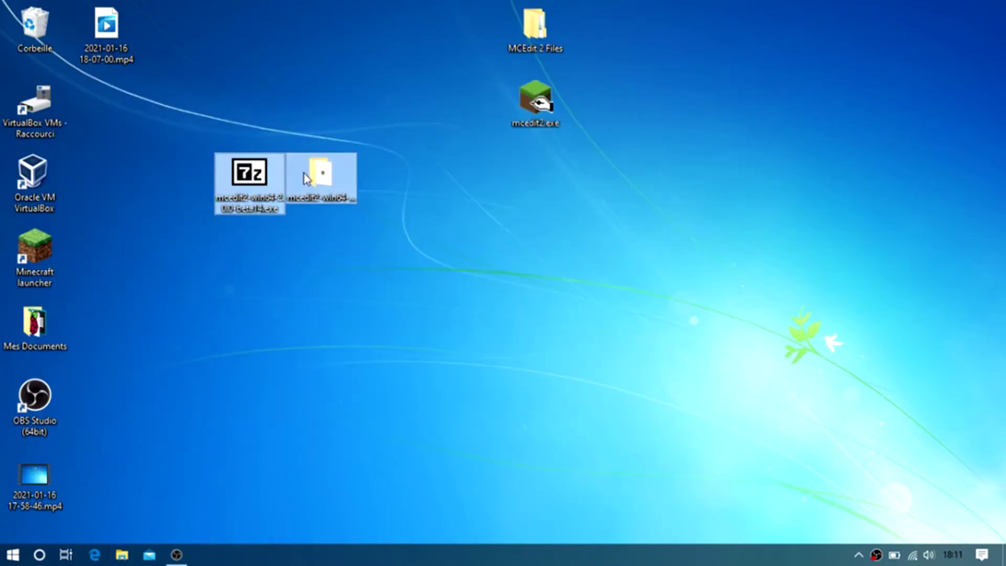
Put the mcedit2-win64 archive and its emptied folder in the recycle bin, and place mcedit2.exe beside MCEdit 2 Files on the desktop
{"action": "left_click_drag", "start_coordinate": [256, 189], "coordinate": [32, 8]}
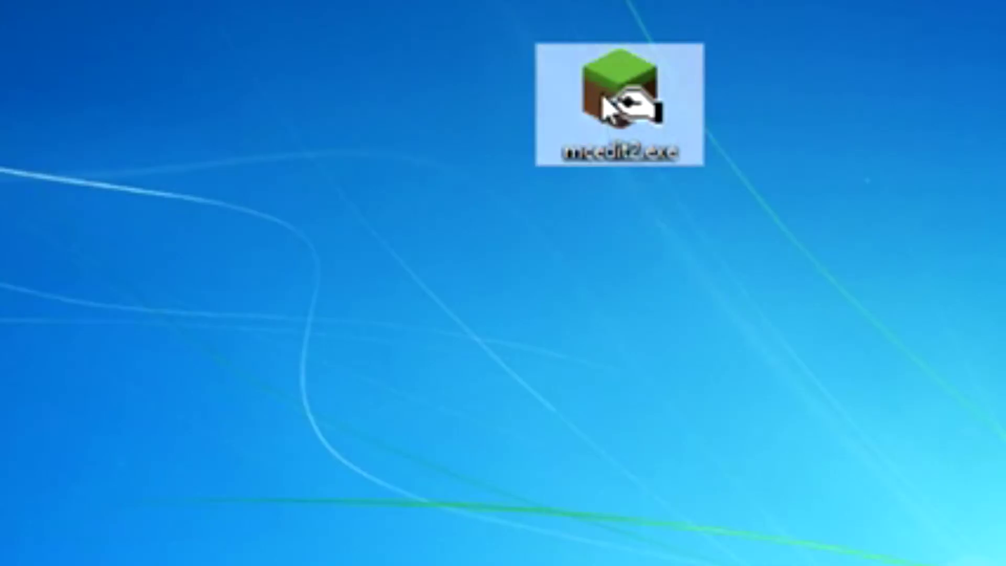
{"action": "left_click_drag", "start_coordinate": [528, 99], "coordinate": [457, 42]}
{"action": "left_click_drag", "start_coordinate": [418, 93], "coordinate": [508, 197]}
{"action": "left_click", "coordinate": [393, 362]}
{"action": "left_click", "coordinate": [265, 281]}
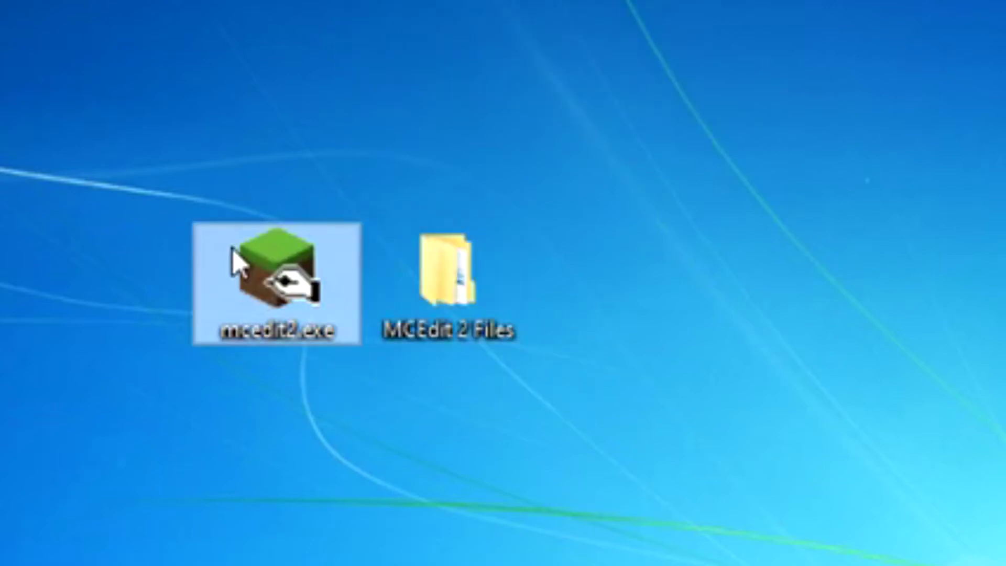
Launch mcedit2.exe and open the Minecraft 1.12.2 world named MCEdit for editing
{"action": "double_click", "coordinate": [238, 262]}
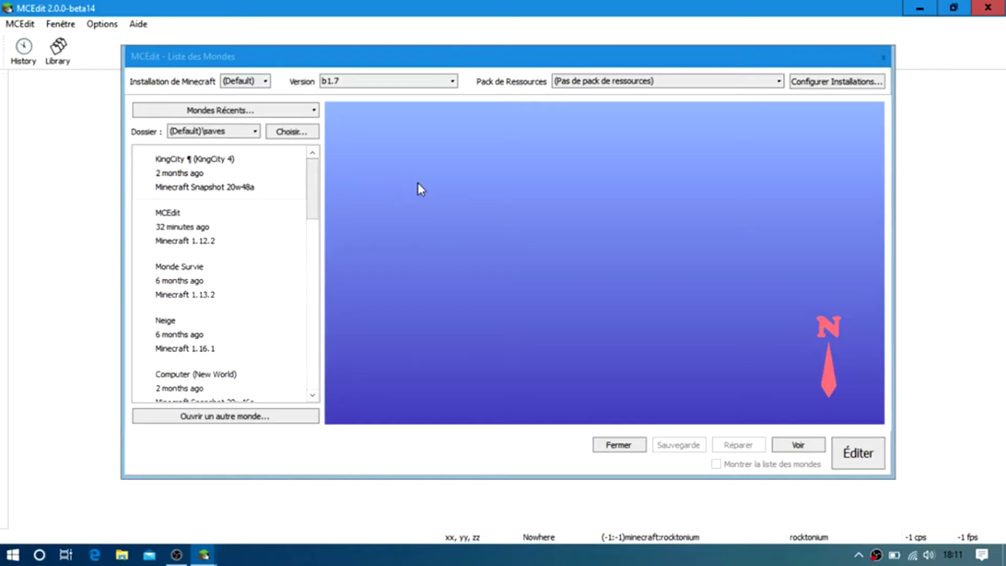
{"action": "left_click", "coordinate": [283, 62]}
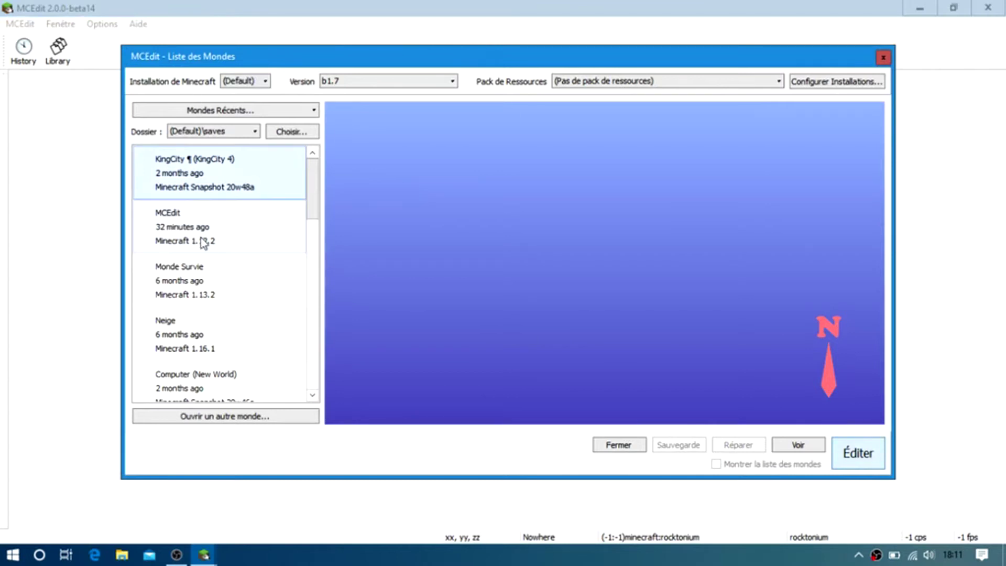
{"action": "left_click_drag", "start_coordinate": [317, 207], "coordinate": [261, 332]}
{"action": "scroll", "coordinate": [246, 346], "scroll_direction": "up", "scroll_amount": 10}
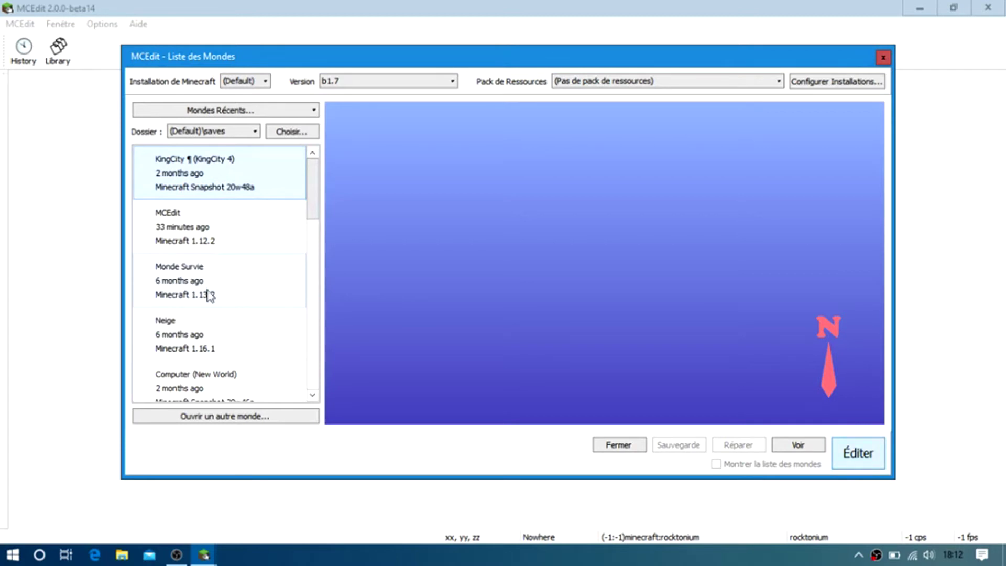
{"action": "left_click", "coordinate": [184, 279]}
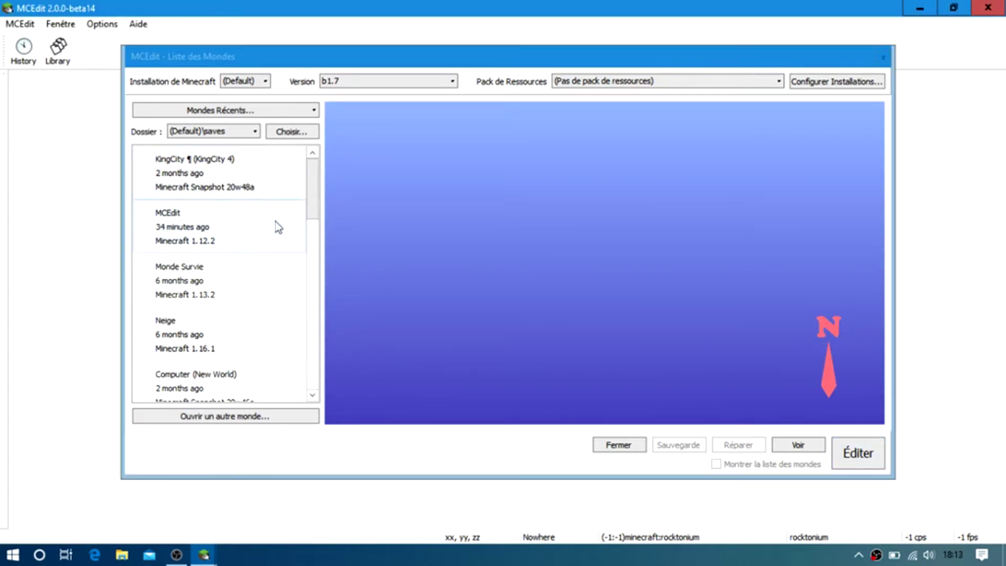
{"action": "left_click", "coordinate": [172, 235]}
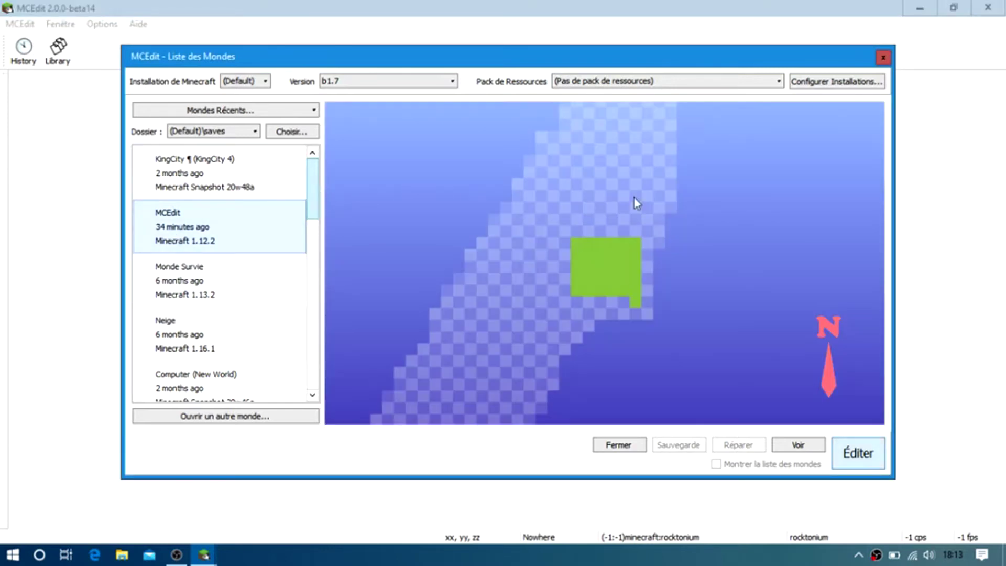
{"action": "left_click", "coordinate": [858, 453]}
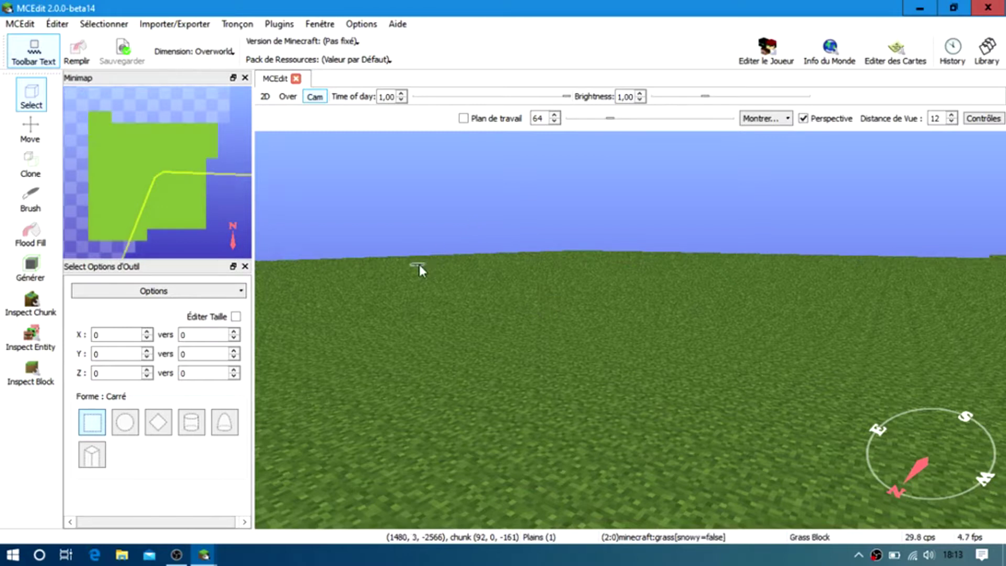
Explore the flat grass world in the camera view by turning the camera and flying across the terrain
{"action": "right_click_drag", "start_coordinate": [441, 218], "coordinate": [323, 277]}
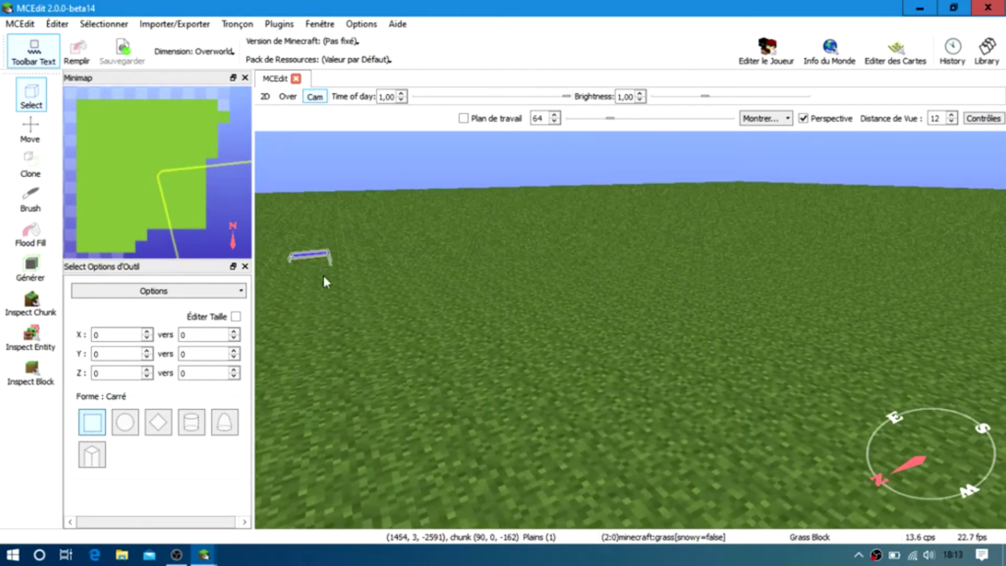
{"action": "right_click_drag", "start_coordinate": [477, 283], "coordinate": [508, 192]}
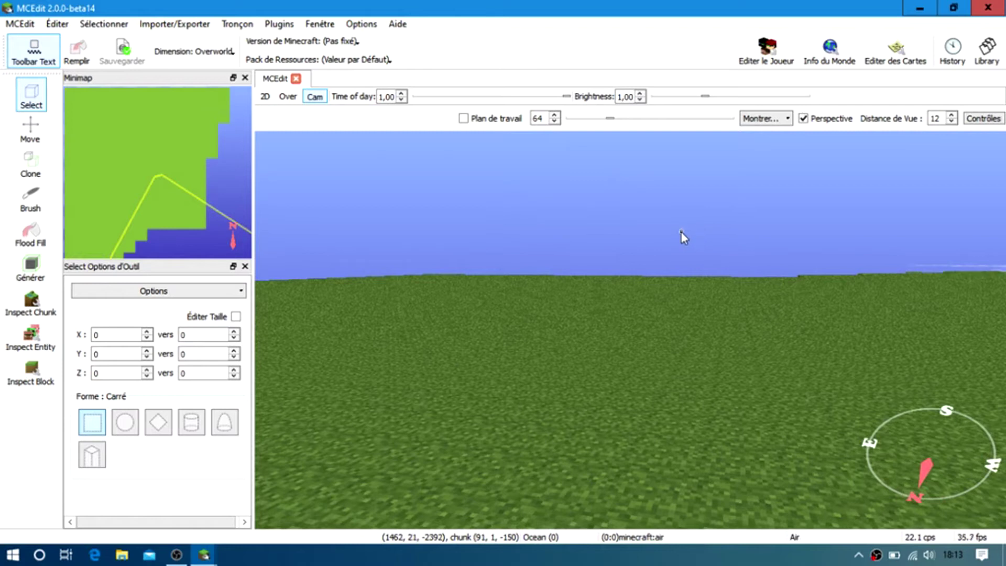
{"action": "key", "text": "w"}
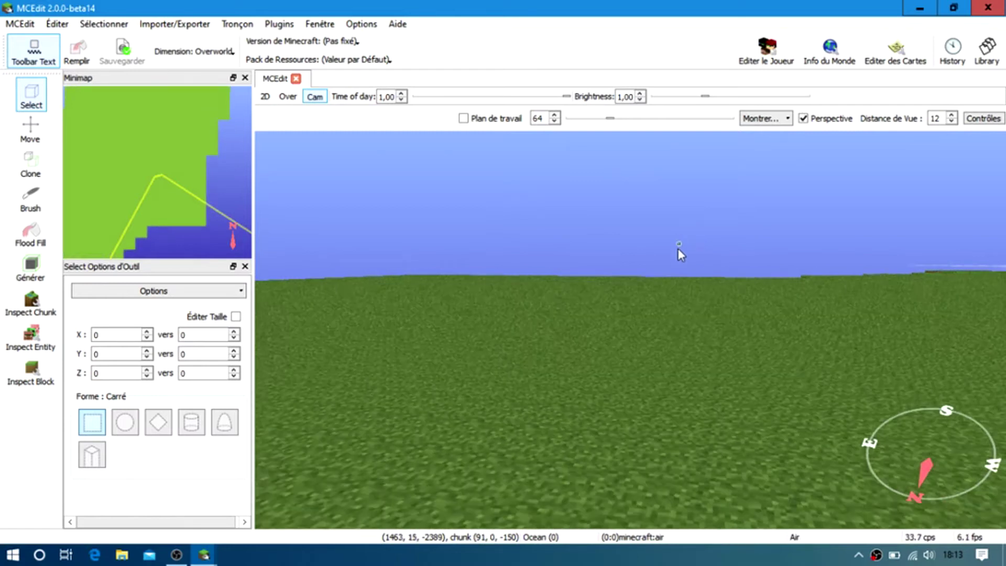
{"action": "key", "text": "d"}
{"action": "key", "text": "w"}
{"action": "key", "text": "d"}
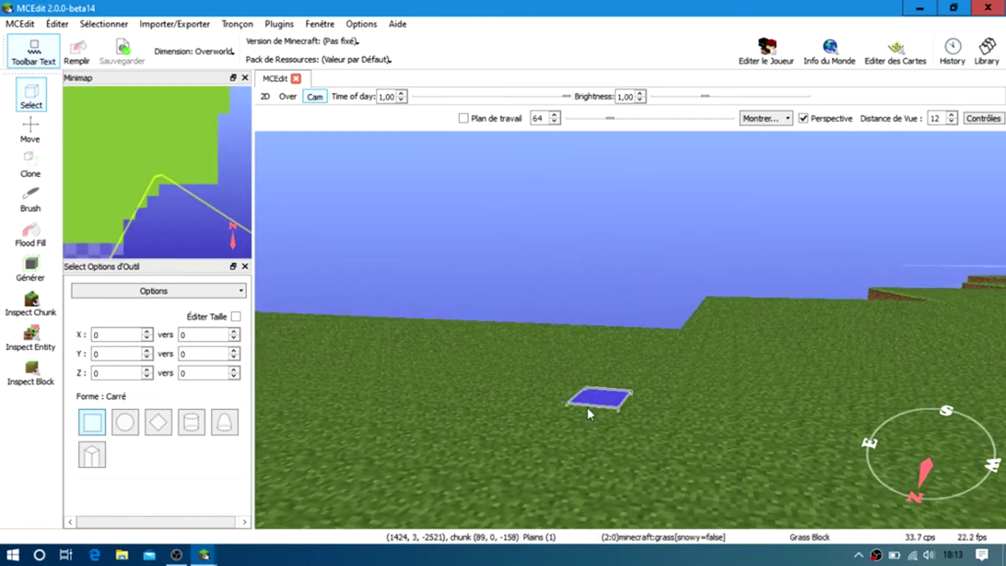
{"action": "key", "text": "w"}
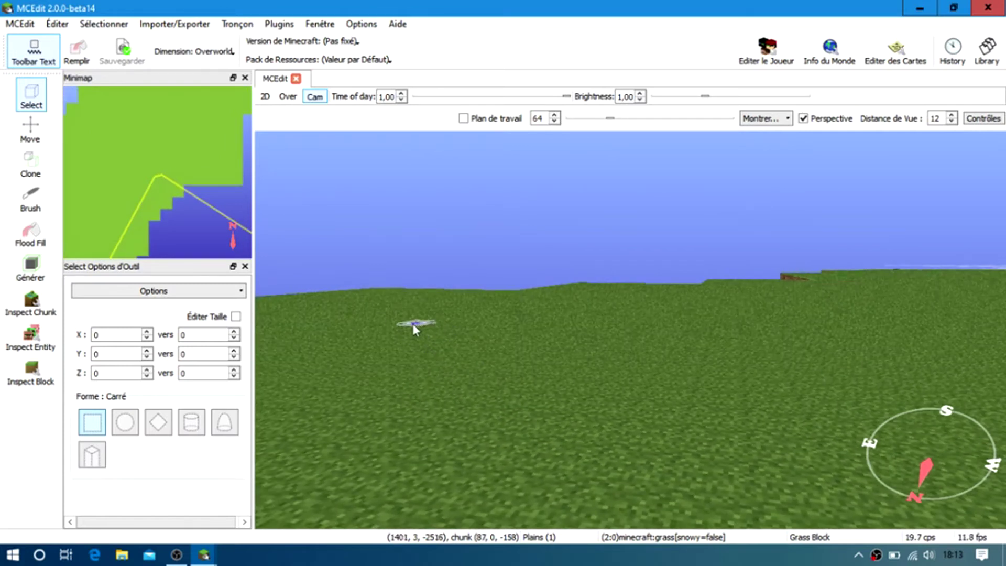
Box-select a region above the grass spanning X 1378 to 1395, Y 4 to 10 and Z -2550 to -2525
{"action": "left_click", "coordinate": [413, 322]}
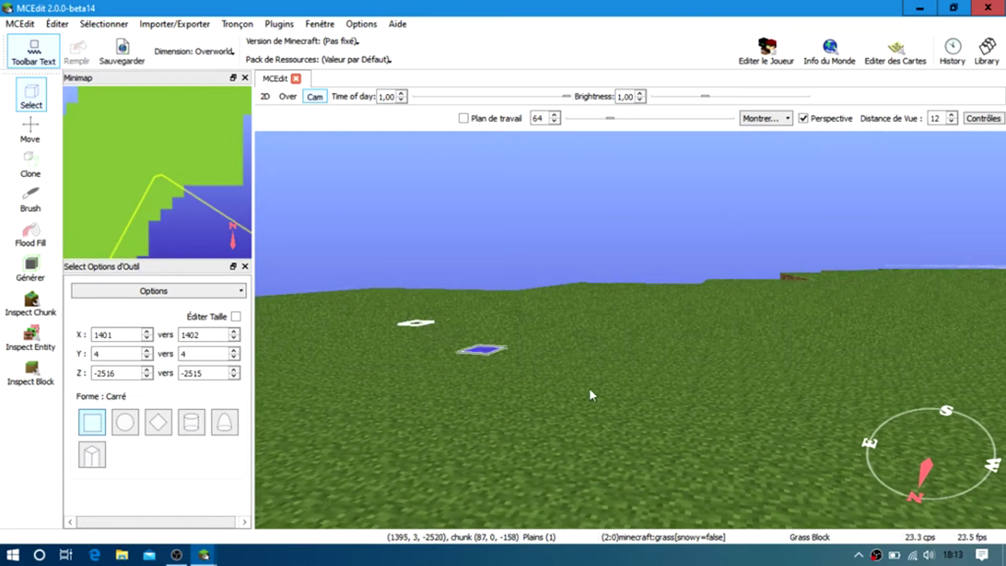
{"action": "key", "text": "s"}
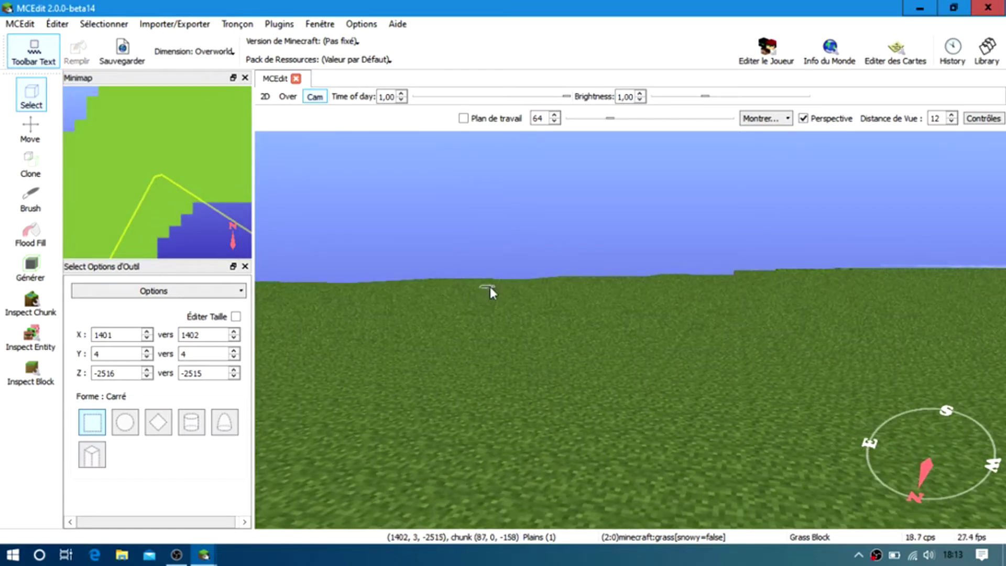
{"action": "left_click_drag", "start_coordinate": [497, 296], "coordinate": [571, 478]}
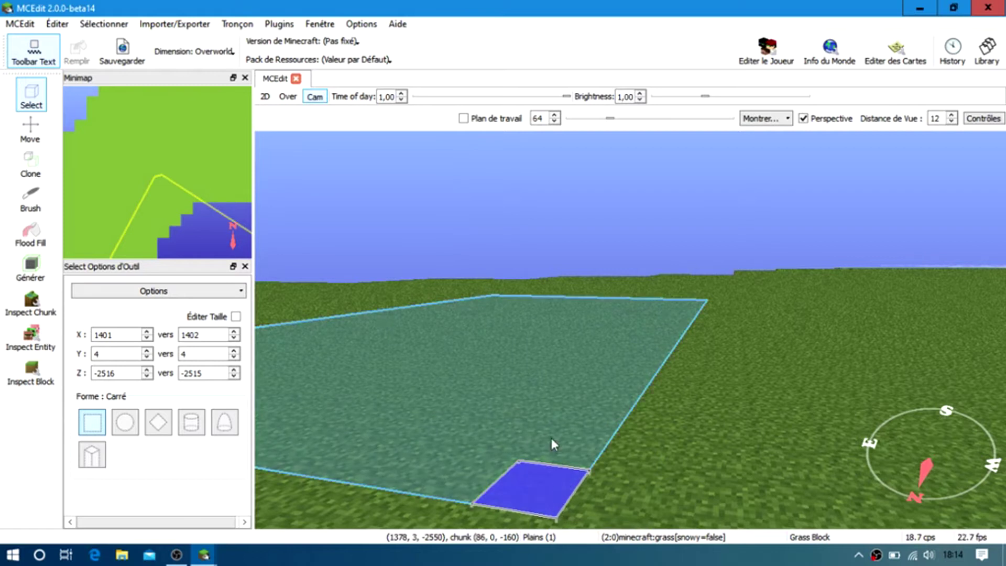
{"action": "left_click", "coordinate": [530, 467]}
{"action": "key", "text": "s"}
{"action": "right_click_drag", "start_coordinate": [615, 319], "coordinate": [623, 354]}
{"action": "left_click_drag", "start_coordinate": [614, 328], "coordinate": [618, 154]}
Inspect the raised box selection from higher up and clear it
{"action": "key", "text": "w"}
{"action": "key", "text": "s"}
{"action": "key", "text": "d"}
{"action": "key", "text": "space"}
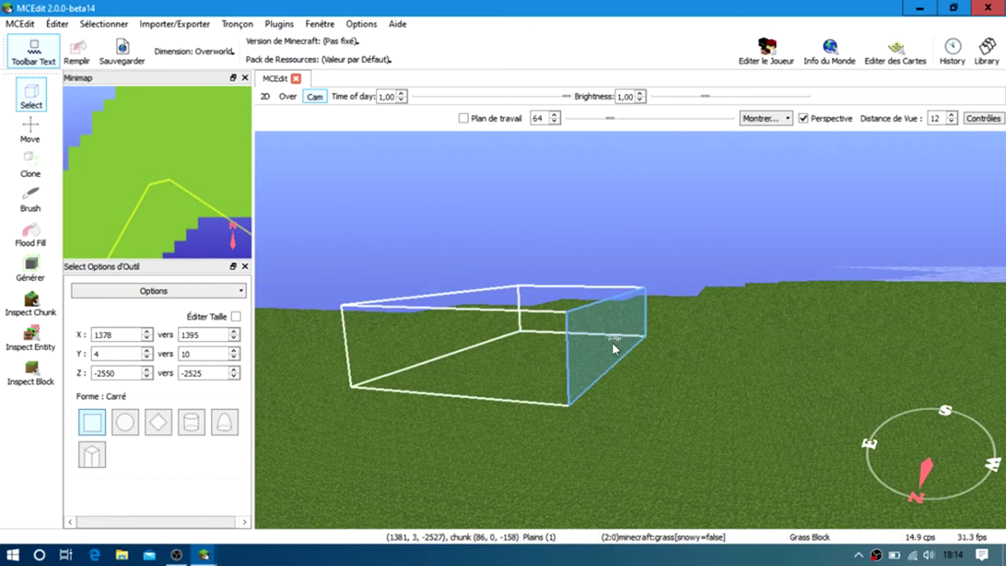
{"action": "key", "text": "space"}
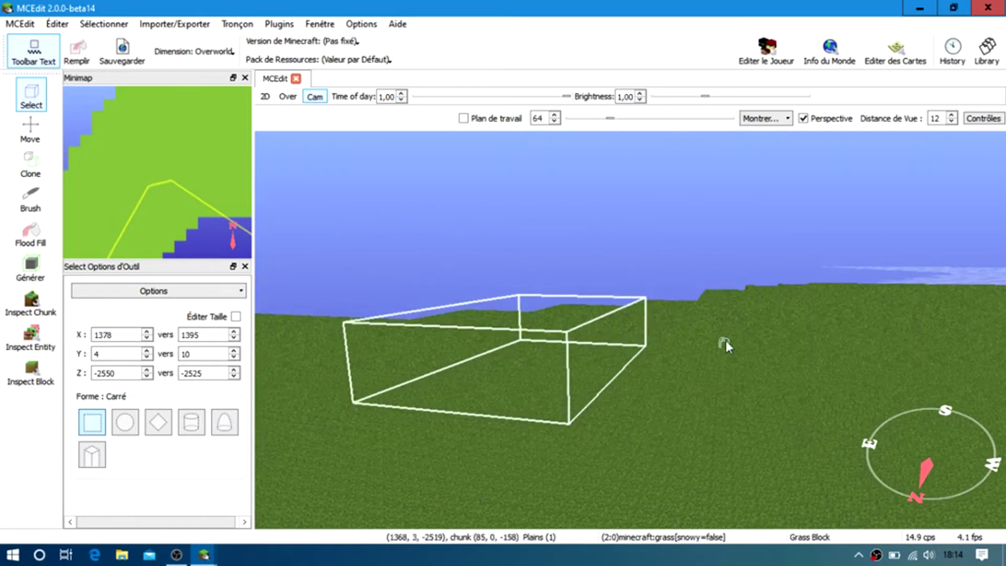
{"action": "key", "text": "space"}
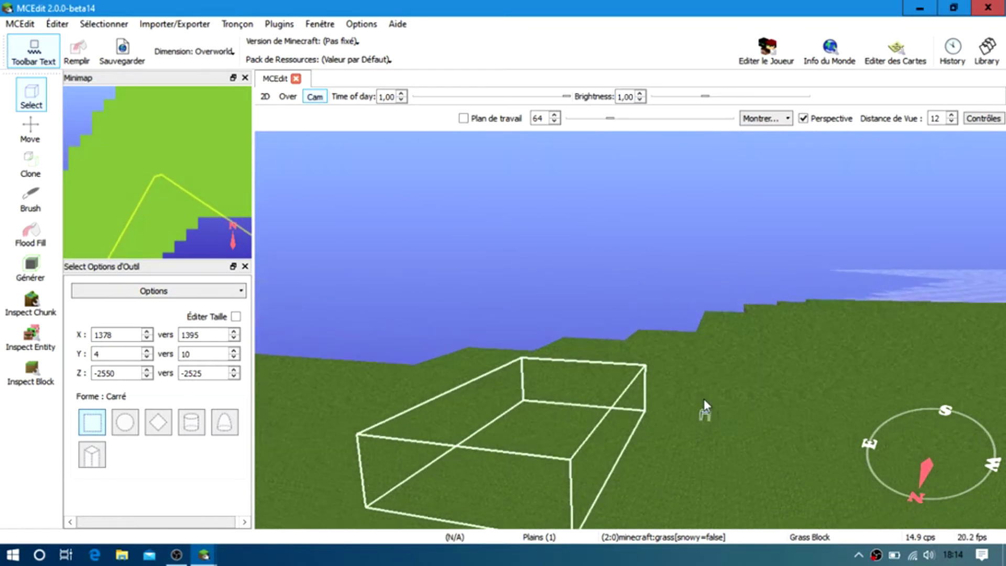
{"action": "key", "text": "space"}
{"action": "left_click", "coordinate": [703, 402]}
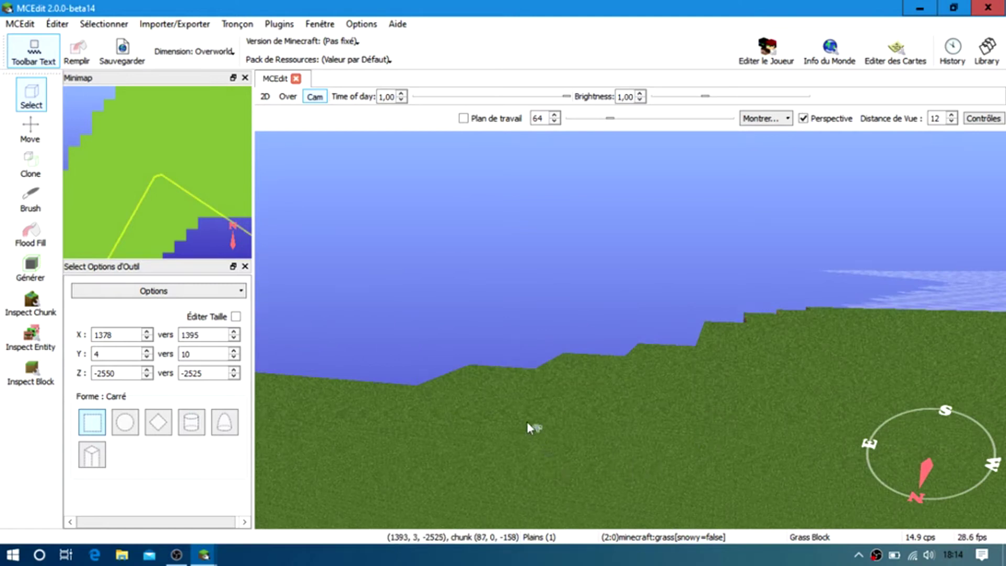
Box-select a region extending down into the ground, spanning X 1377 to 1403, Y -4 to 4 and Z -2541 to -2520
{"action": "left_click_drag", "start_coordinate": [506, 428], "coordinate": [806, 516]}
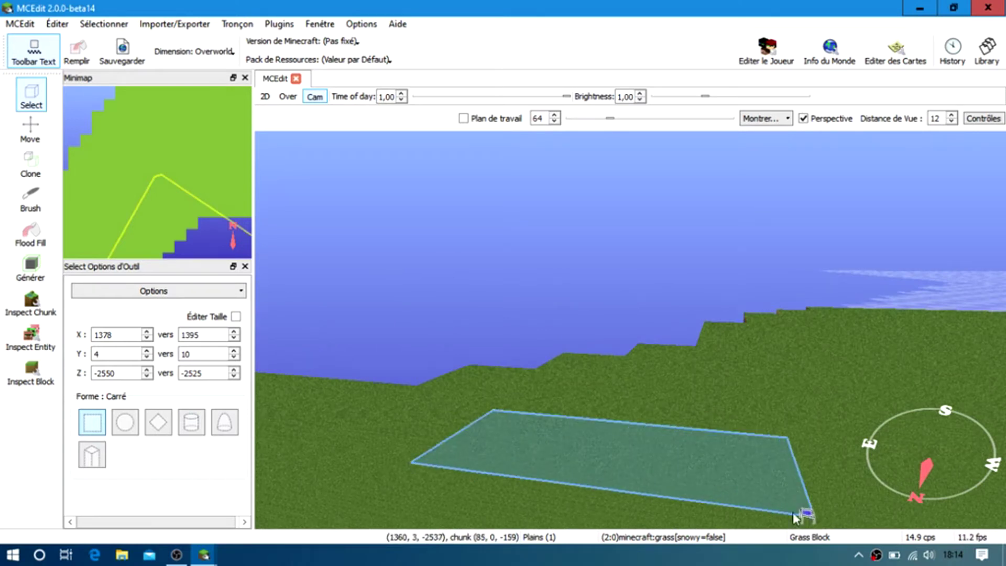
{"action": "left_click_drag", "start_coordinate": [623, 511], "coordinate": [623, 513]}
{"action": "key", "text": "s"}
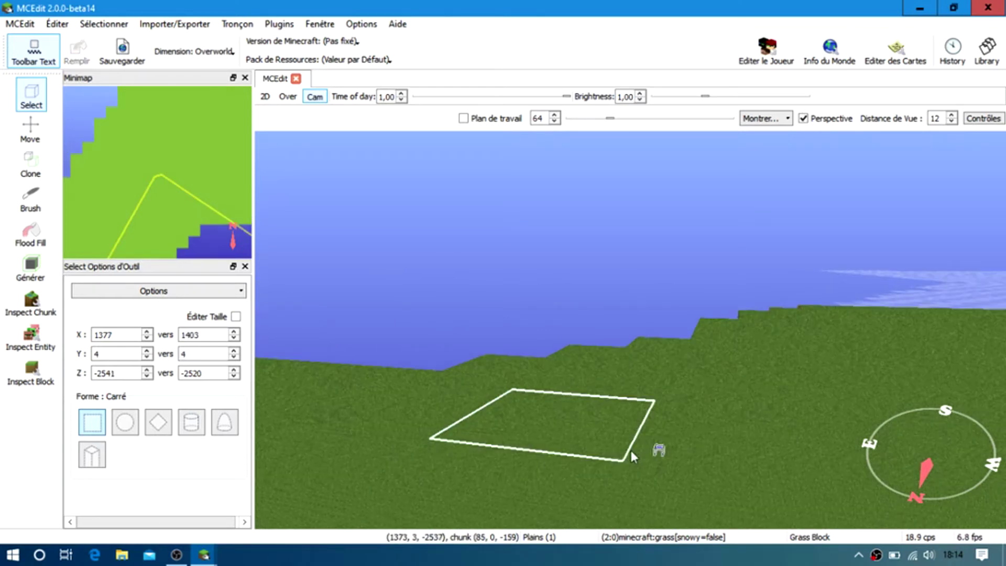
{"action": "left_click_drag", "start_coordinate": [621, 454], "coordinate": [621, 457]}
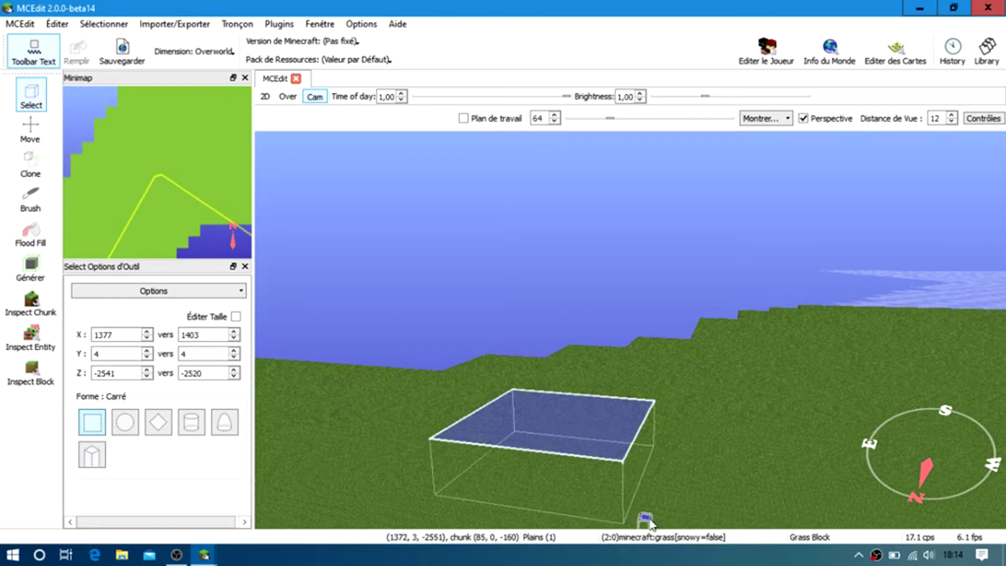
{"action": "left_click", "coordinate": [644, 512]}
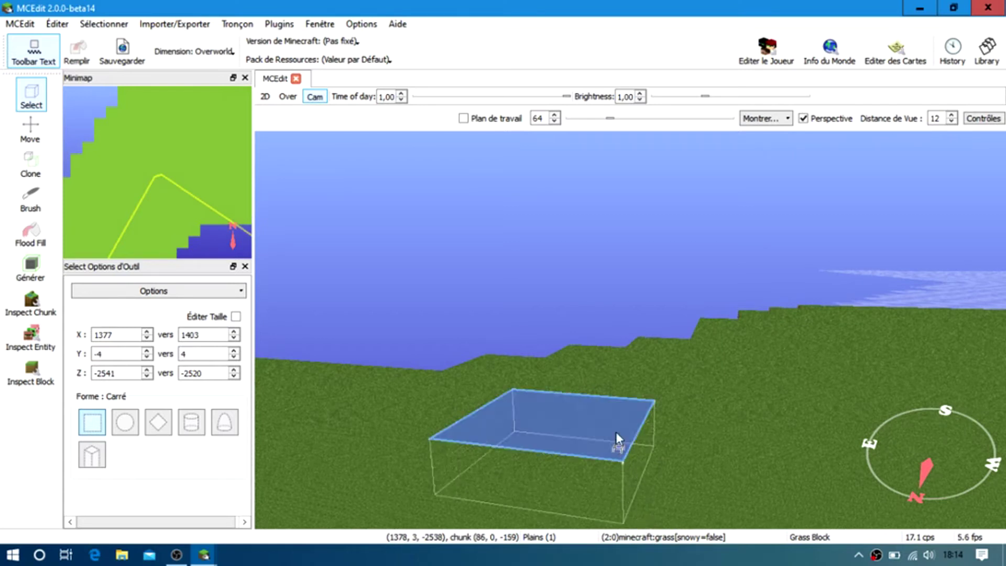
Extend the selected box upward to Y 22 and fill it with the Lava block (10:15)
{"action": "left_click_drag", "start_coordinate": [614, 345], "coordinate": [613, 295]}
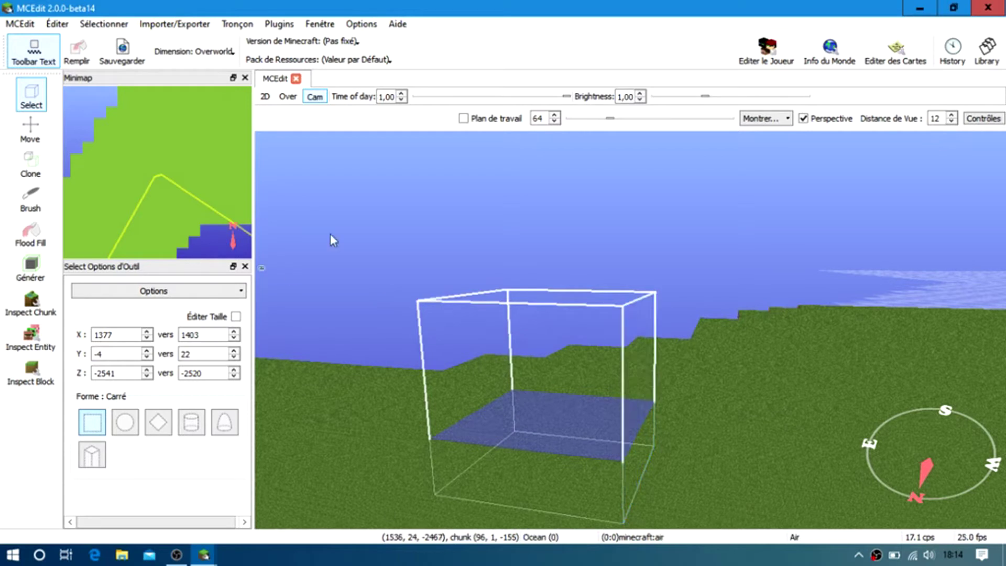
{"action": "left_click", "coordinate": [80, 58]}
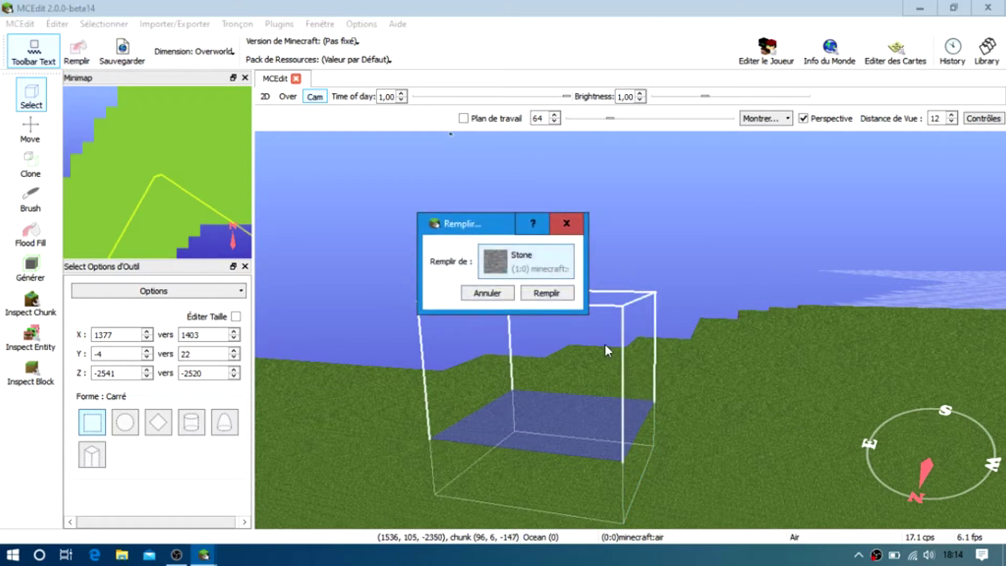
{"action": "left_click", "coordinate": [525, 259]}
{"action": "left_click", "coordinate": [515, 258]}
{"action": "scroll", "coordinate": [422, 181], "scroll_direction": "down", "scroll_amount": 12}
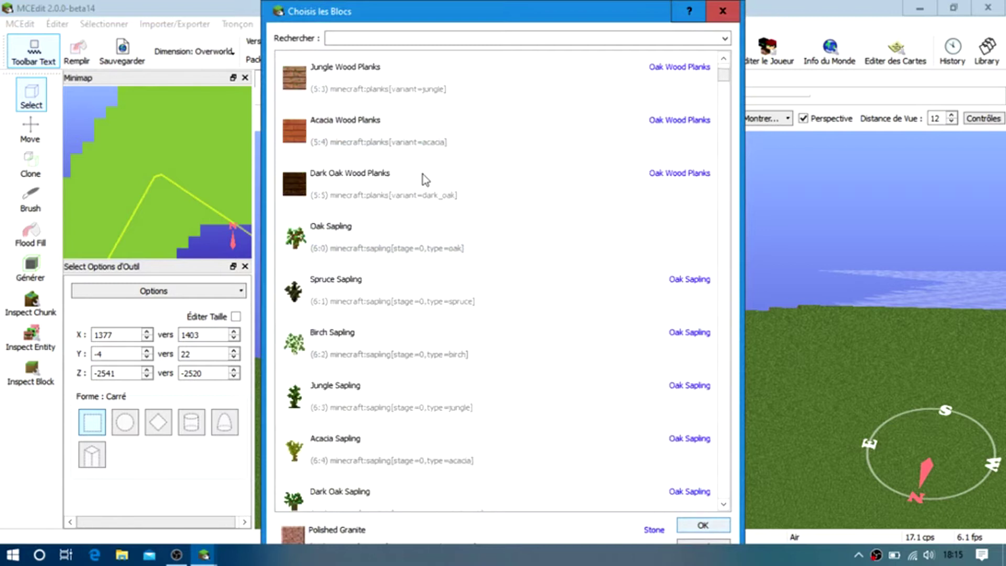
{"action": "scroll", "coordinate": [406, 257], "scroll_direction": "down", "scroll_amount": 1}
{"action": "scroll", "coordinate": [347, 253], "scroll_direction": "up", "scroll_amount": 4}
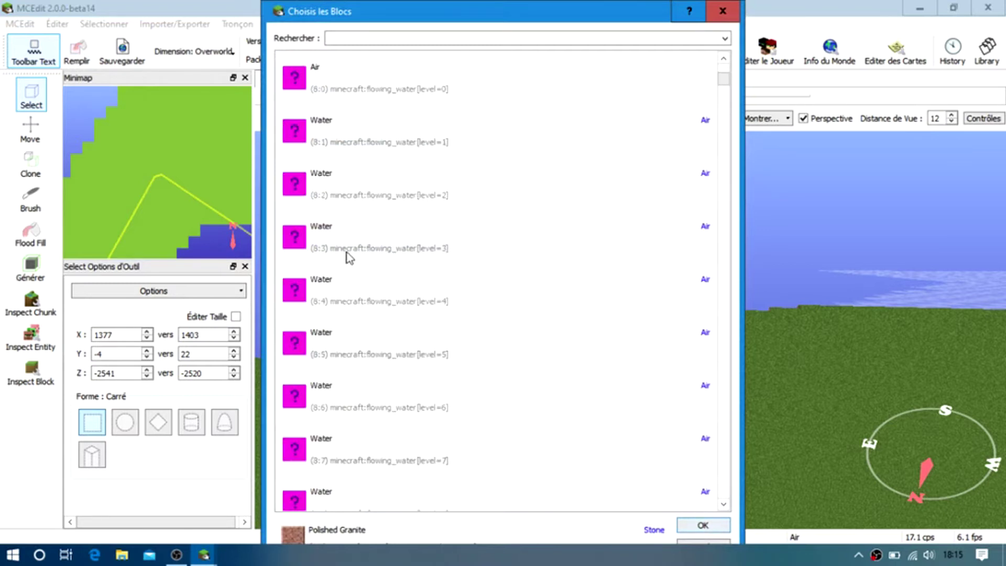
{"action": "scroll", "coordinate": [349, 257], "scroll_direction": "down", "scroll_amount": 4}
{"action": "scroll", "coordinate": [367, 291], "scroll_direction": "down", "scroll_amount": 4}
{"action": "scroll", "coordinate": [368, 312], "scroll_direction": "up", "scroll_amount": 2}
{"action": "scroll", "coordinate": [368, 313], "scroll_direction": "down", "scroll_amount": 2}
{"action": "scroll", "coordinate": [367, 310], "scroll_direction": "down", "scroll_amount": 5}
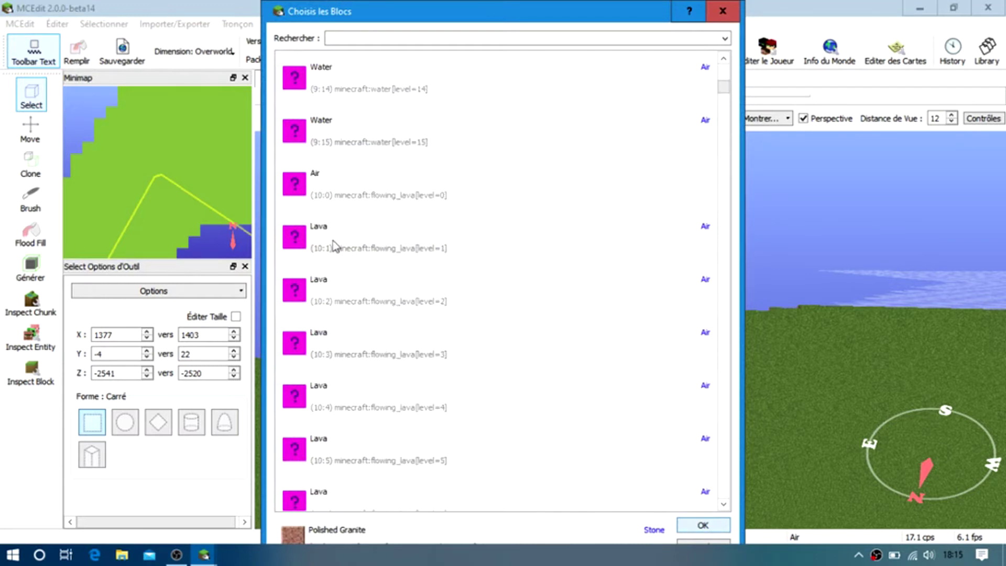
{"action": "left_click", "coordinate": [333, 242]}
{"action": "scroll", "coordinate": [360, 417], "scroll_direction": "down", "scroll_amount": 3}
{"action": "double_click", "coordinate": [330, 454]}
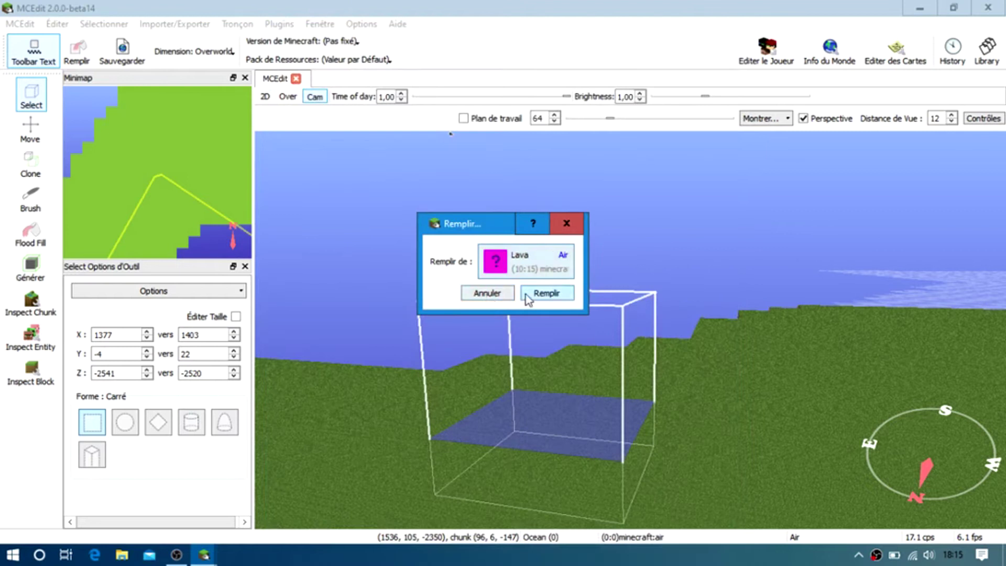
{"action": "left_click", "coordinate": [525, 295]}
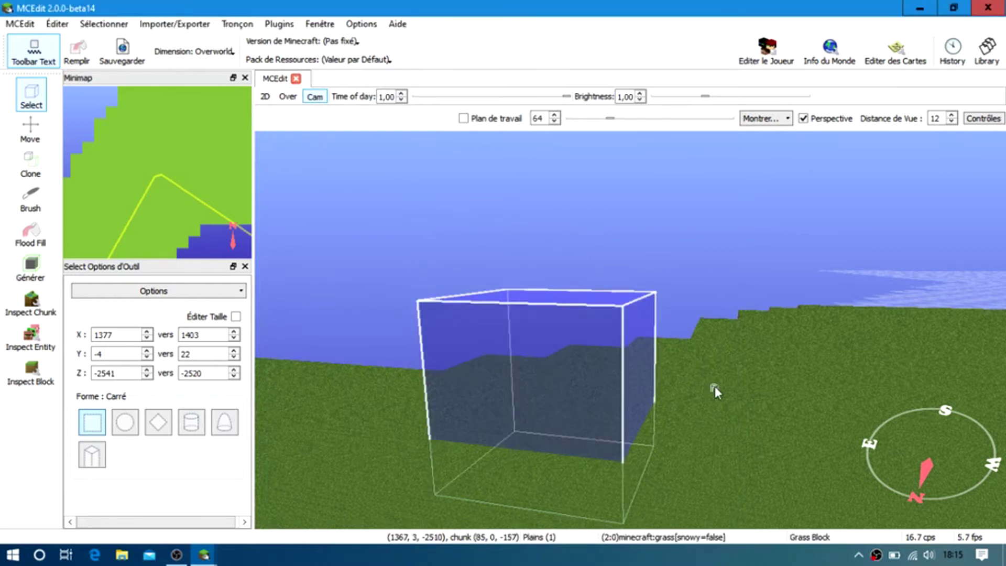
Clear the selection and box-select a region beside the lava spanning X 1358 to 1367, Y -4 to 23 and Z -2554 to -2541
{"action": "key", "text": "d"}
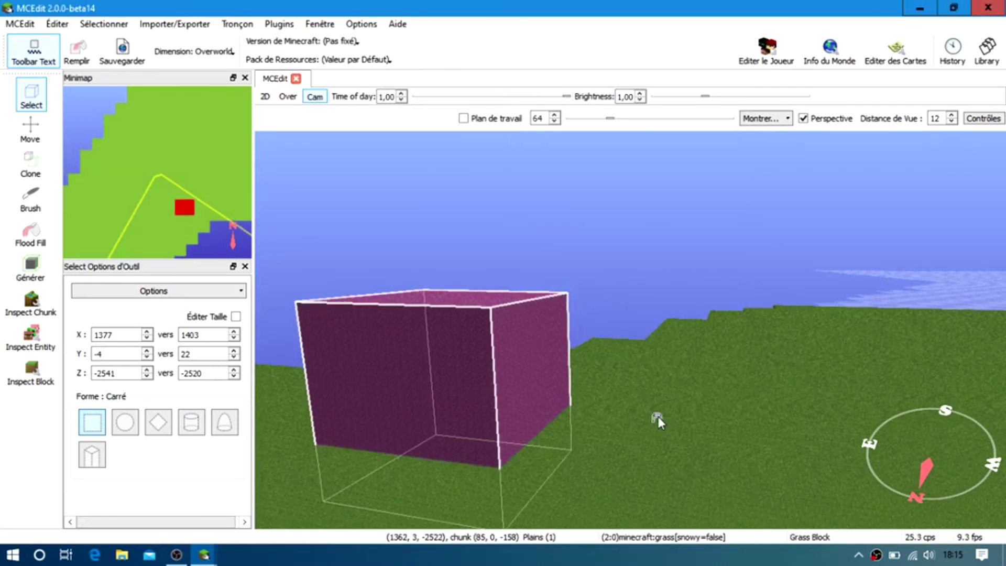
{"action": "key", "text": "ctrl+d"}
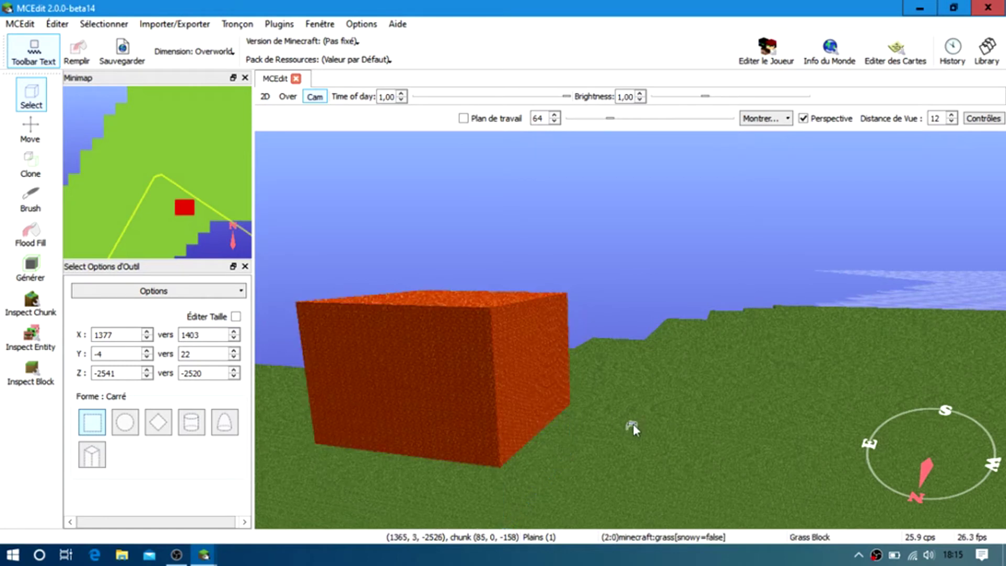
{"action": "key", "text": "s"}
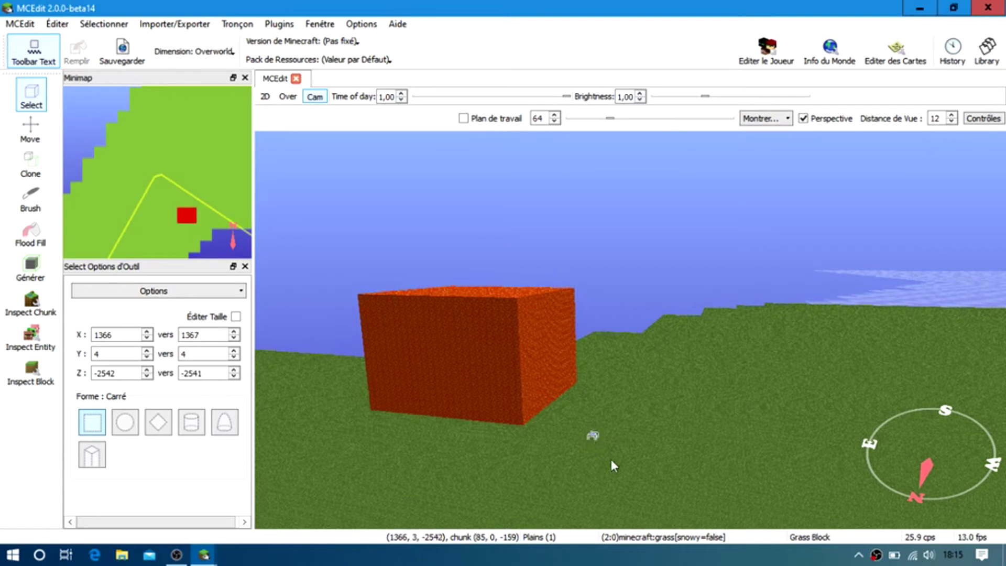
{"action": "left_click_drag", "start_coordinate": [593, 464], "coordinate": [573, 493]}
{"action": "left_click_drag", "start_coordinate": [628, 516], "coordinate": [607, 294]}
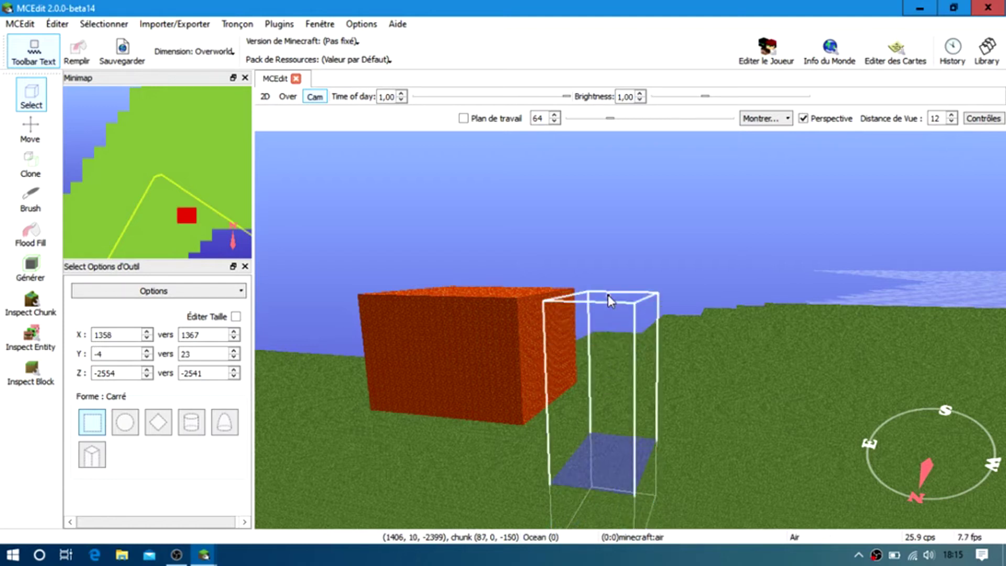
Fill the selected column beside the lava with Oak Wood Planks (5:0)
{"action": "left_click", "coordinate": [77, 53]}
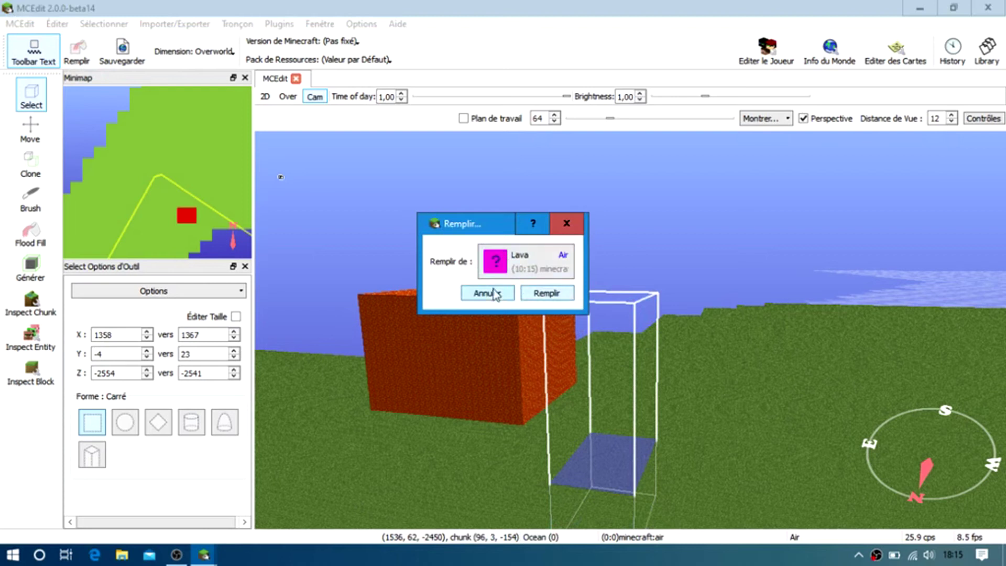
{"action": "left_click", "coordinate": [496, 266]}
{"action": "scroll", "coordinate": [353, 174], "scroll_direction": "up", "scroll_amount": 15}
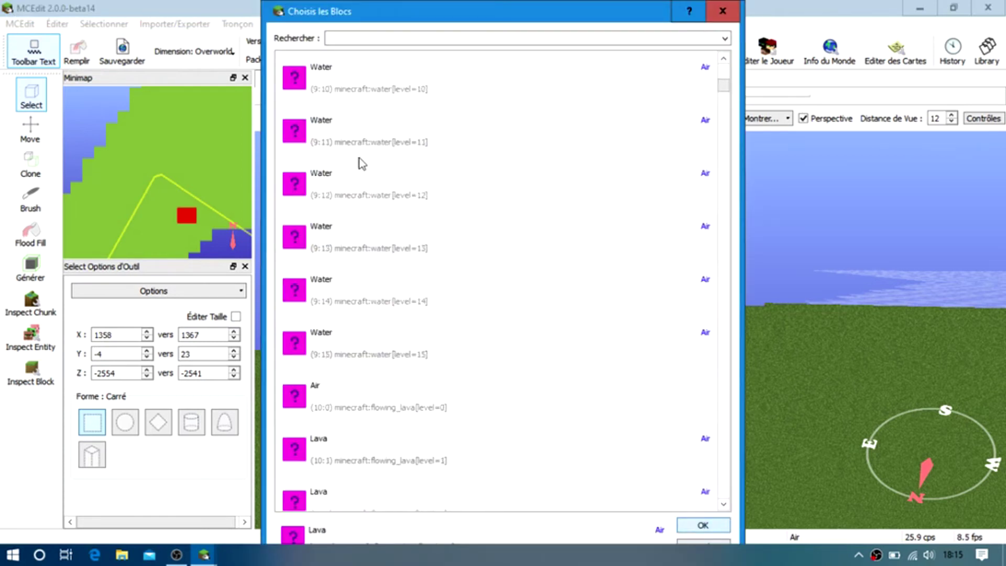
{"action": "double_click", "coordinate": [366, 152]}
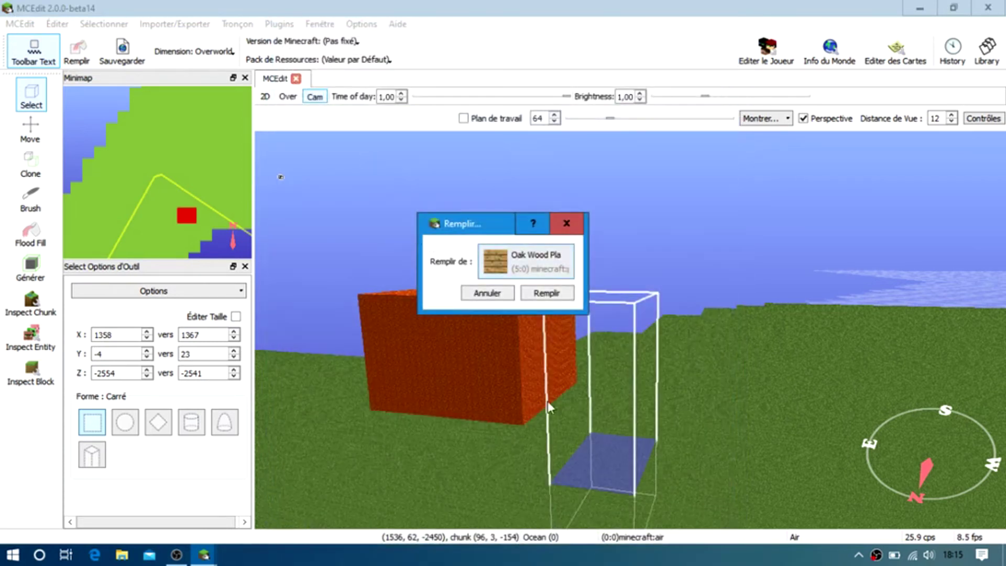
{"action": "left_click", "coordinate": [548, 294]}
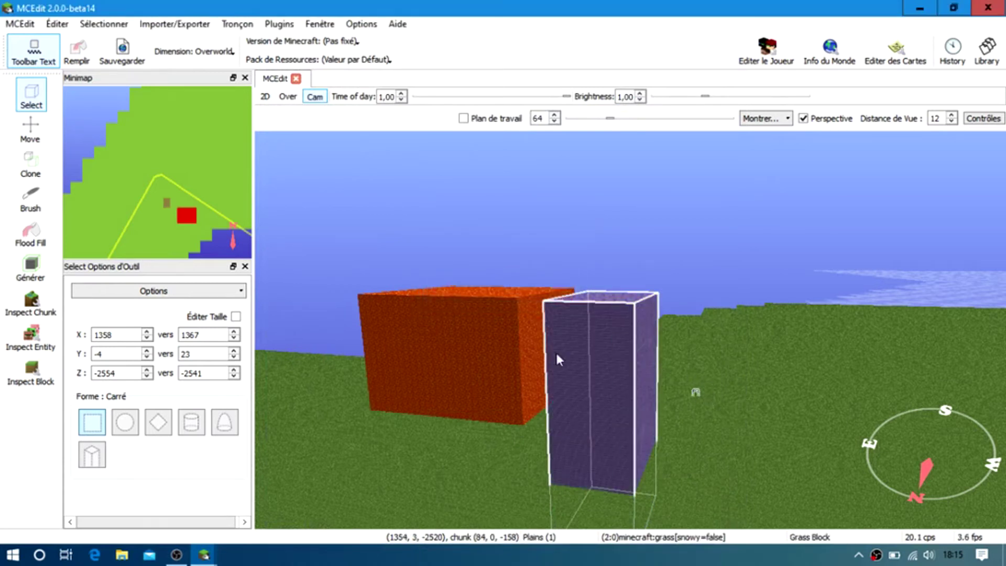
Use the Move tool to shift the plank column to the other side of the lava, at X 1390, Y 0, Z -2554
{"action": "left_click", "coordinate": [31, 137]}
{"action": "left_click_drag", "start_coordinate": [615, 391], "coordinate": [768, 286]}
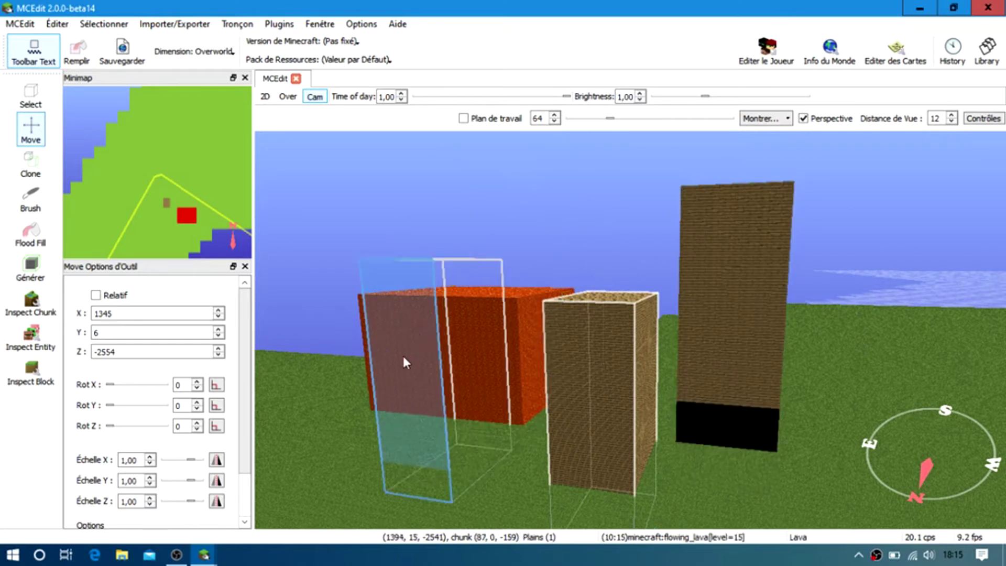
{"action": "left_click", "coordinate": [393, 369]}
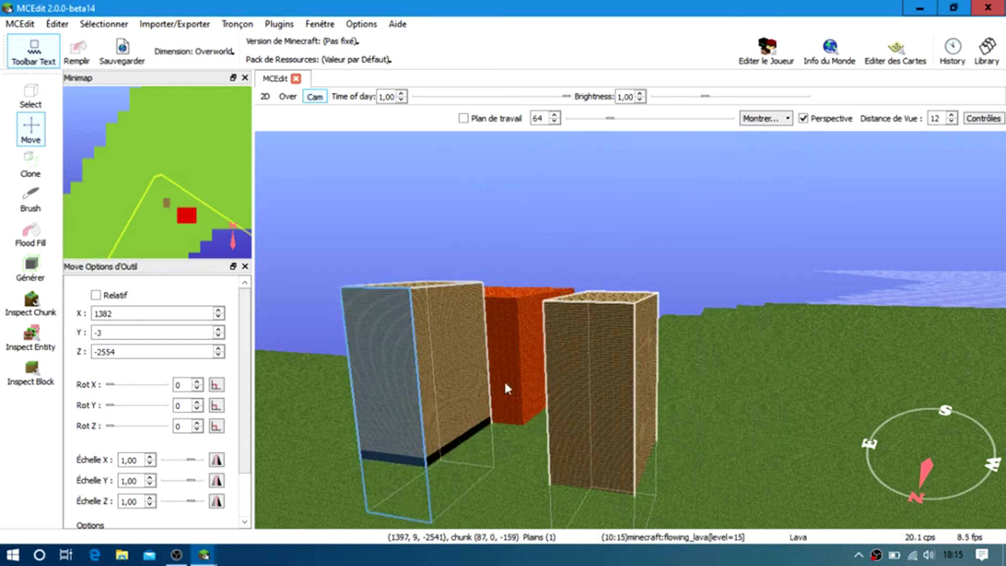
{"action": "left_click", "coordinate": [814, 323]}
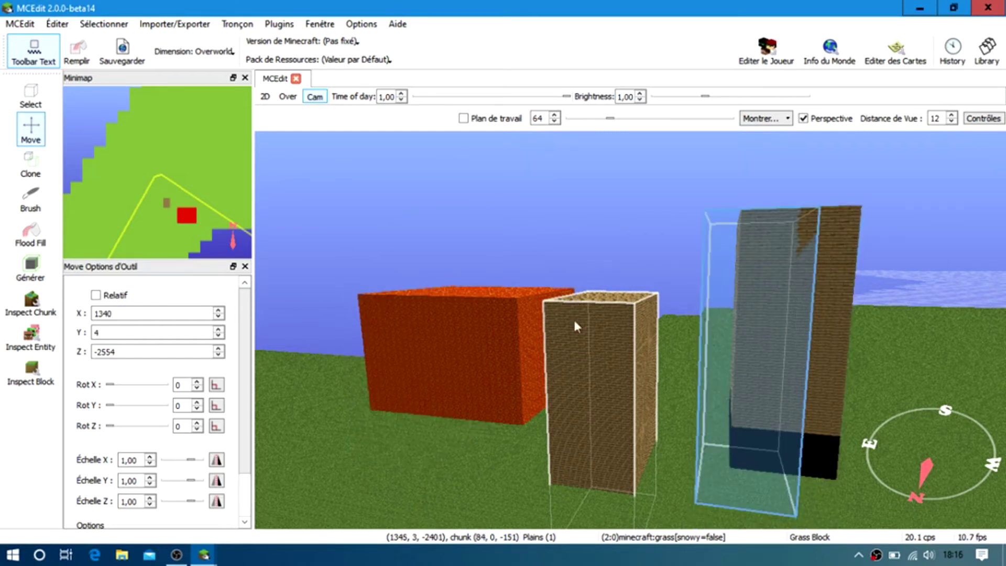
{"action": "left_click", "coordinate": [303, 320]}
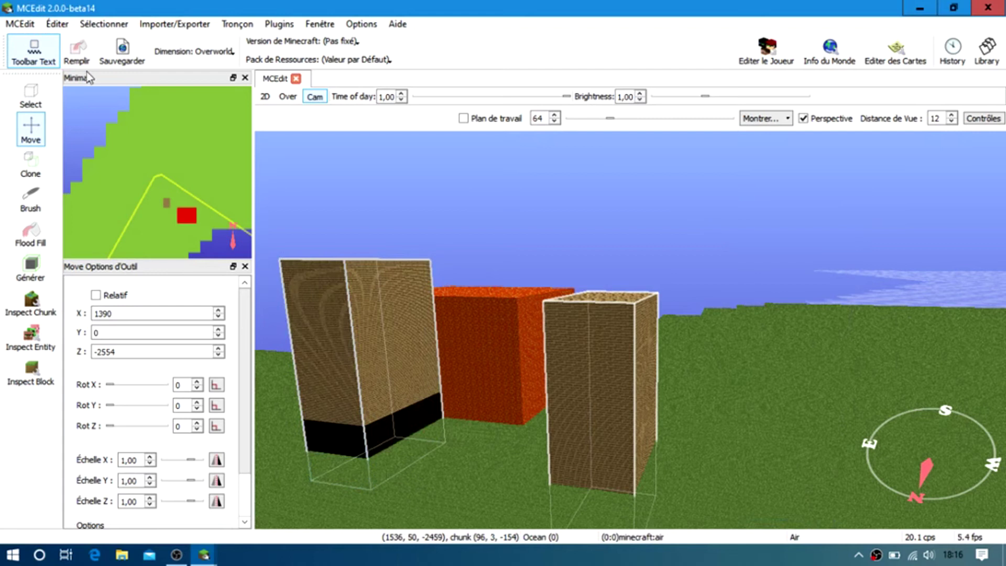
Fill the column's original selected region with the Oak Sapling block (6:11)
{"action": "left_click", "coordinate": [76, 51]}
{"action": "left_click", "coordinate": [512, 257]}
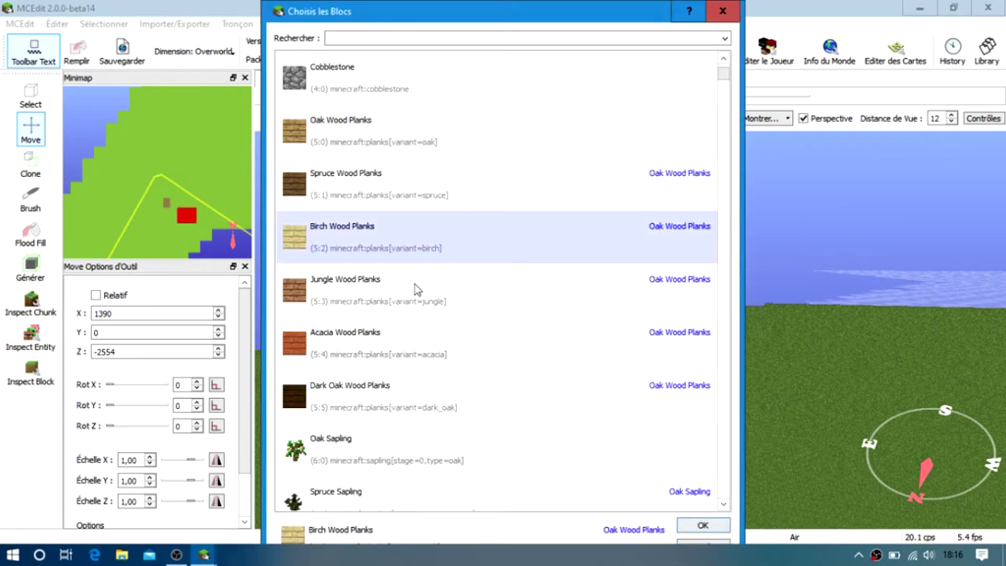
{"action": "scroll", "coordinate": [359, 415], "scroll_direction": "down", "scroll_amount": 10}
{"action": "double_click", "coordinate": [375, 382]}
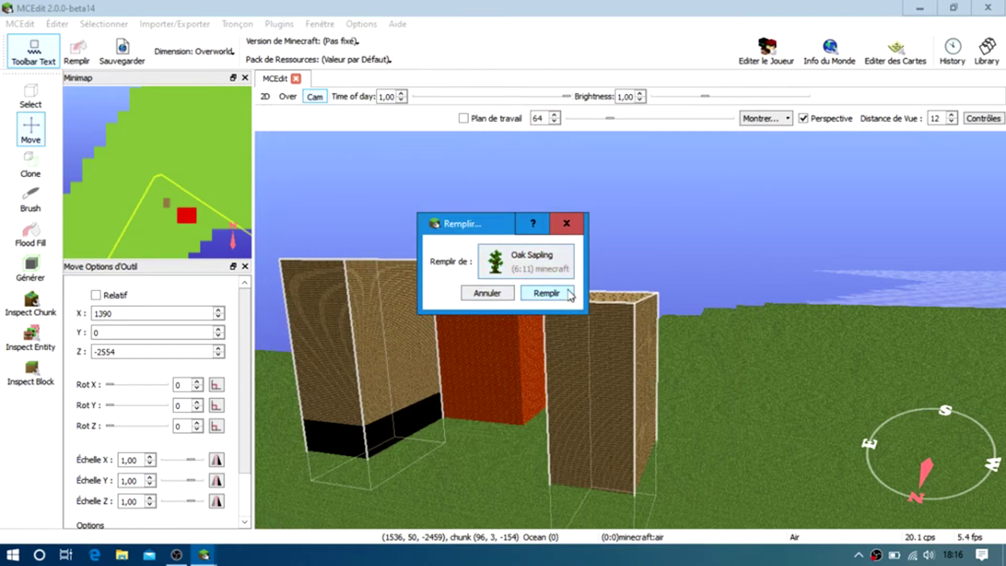
{"action": "left_click", "coordinate": [569, 293]}
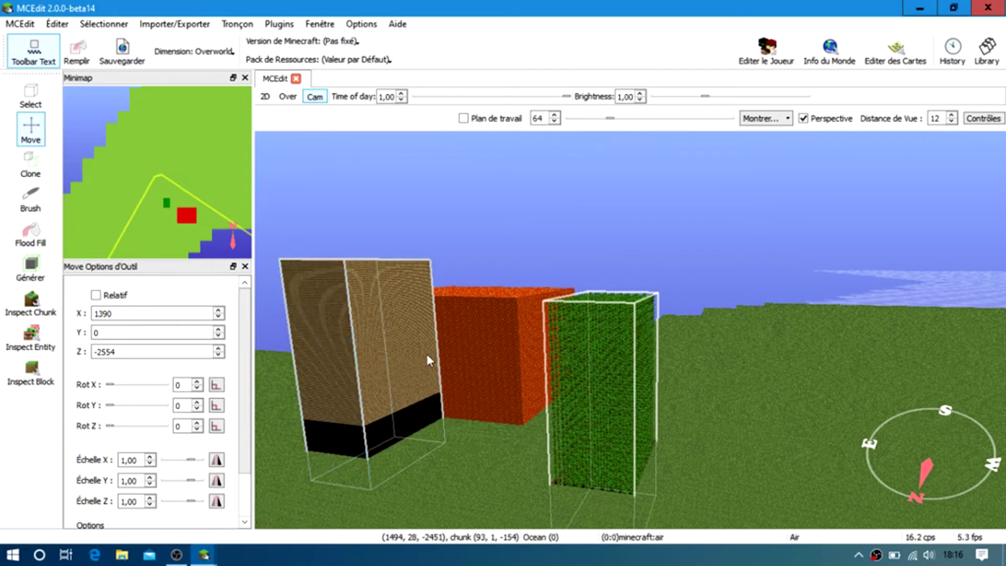
{"action": "left_click", "coordinate": [80, 53]}
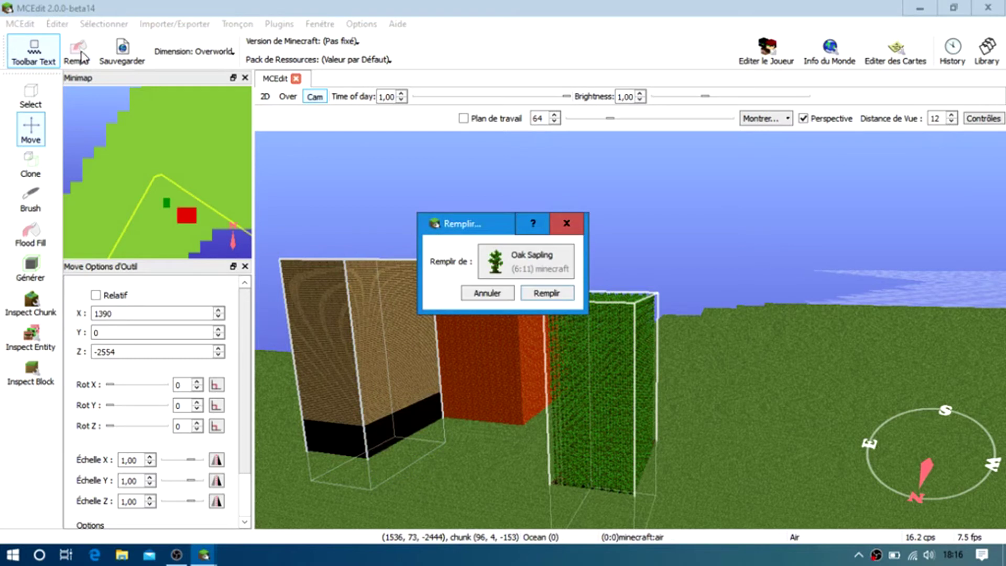
{"action": "left_click", "coordinate": [484, 250]}
{"action": "scroll", "coordinate": [456, 375], "scroll_direction": "down", "scroll_amount": 5}
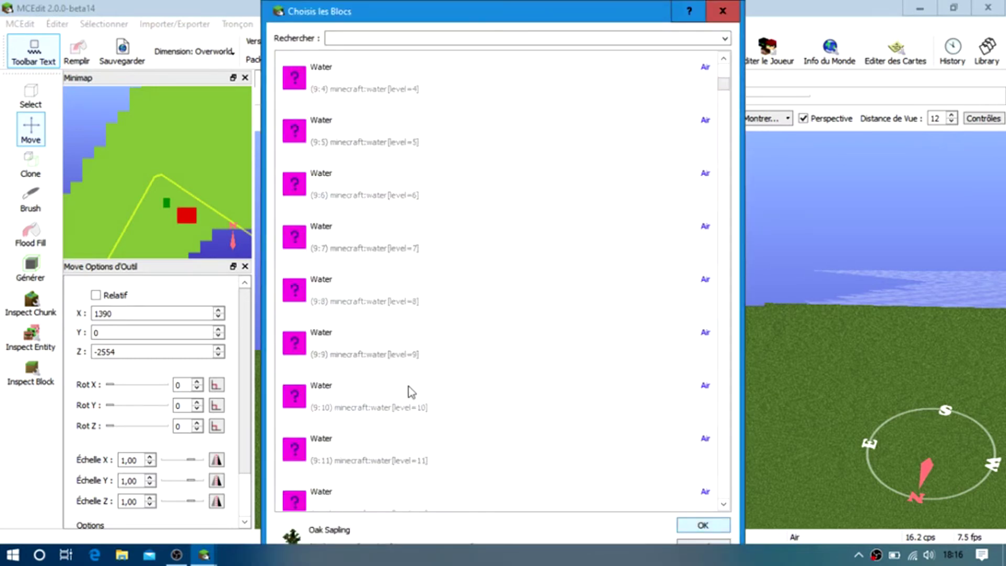
{"action": "left_click", "coordinate": [417, 397]}
{"action": "left_click", "coordinate": [486, 294]}
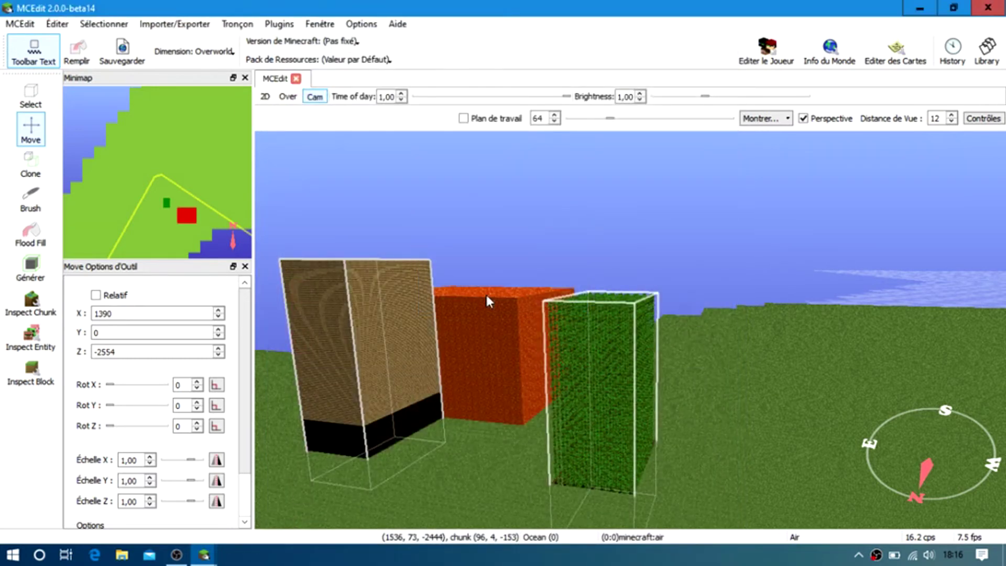
Fly up close to the plank, lava and sapling volumes and examine them from several angles
{"action": "right_click_drag", "start_coordinate": [465, 305], "coordinate": [440, 362]}
{"action": "right_click_drag", "start_coordinate": [630, 330], "coordinate": [586, 366]}
{"action": "key", "text": "w"}
{"action": "key", "text": "w"}
{"action": "key", "text": "s"}
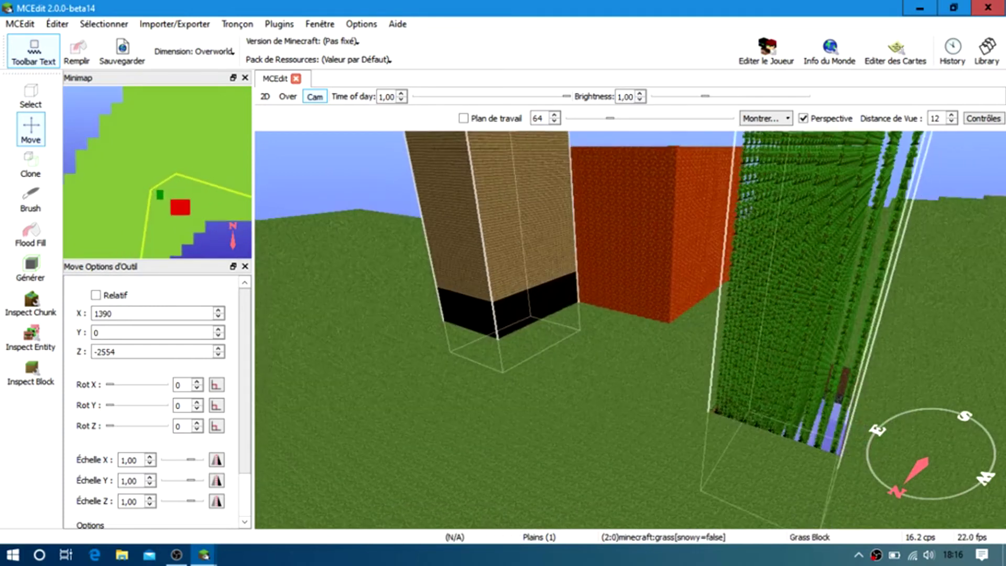
{"action": "key", "text": "w"}
{"action": "key", "text": "w"}
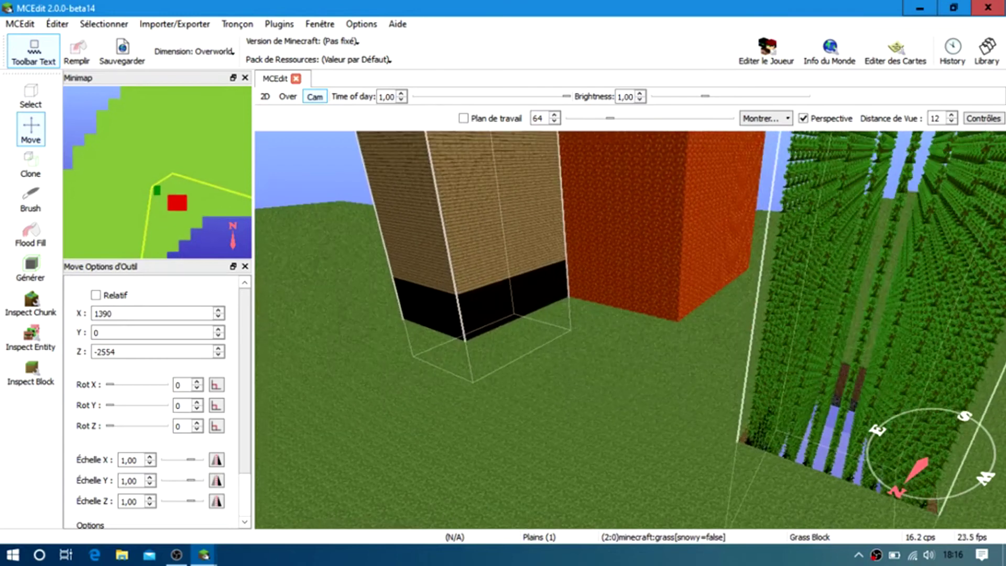
{"action": "right_click_drag", "start_coordinate": [631, 445], "coordinate": [595, 223]}
{"action": "key", "text": "w"}
{"action": "key", "text": "k"}
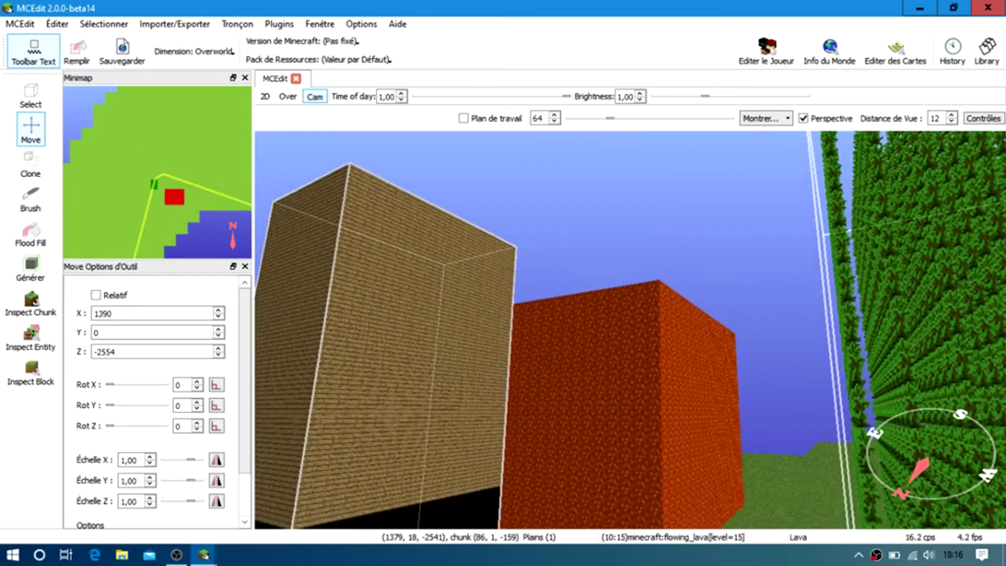
{"action": "key", "text": "w"}
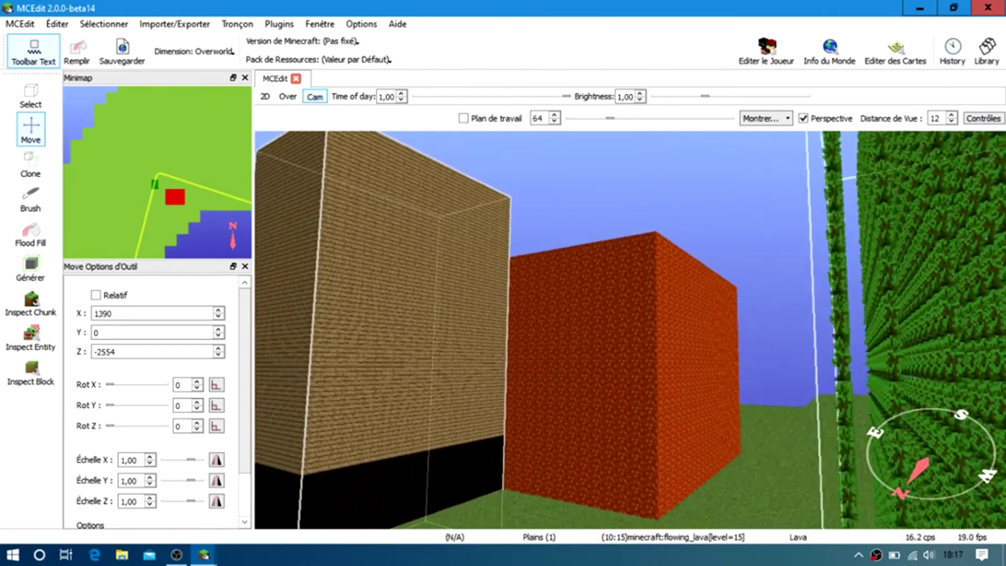
{"action": "key", "text": "k"}
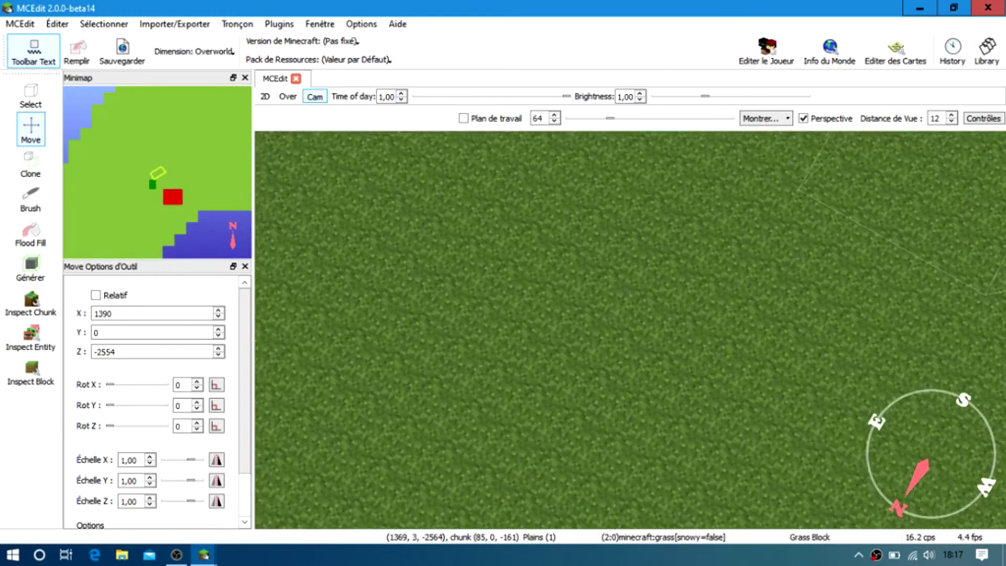
{"action": "key", "text": "i"}
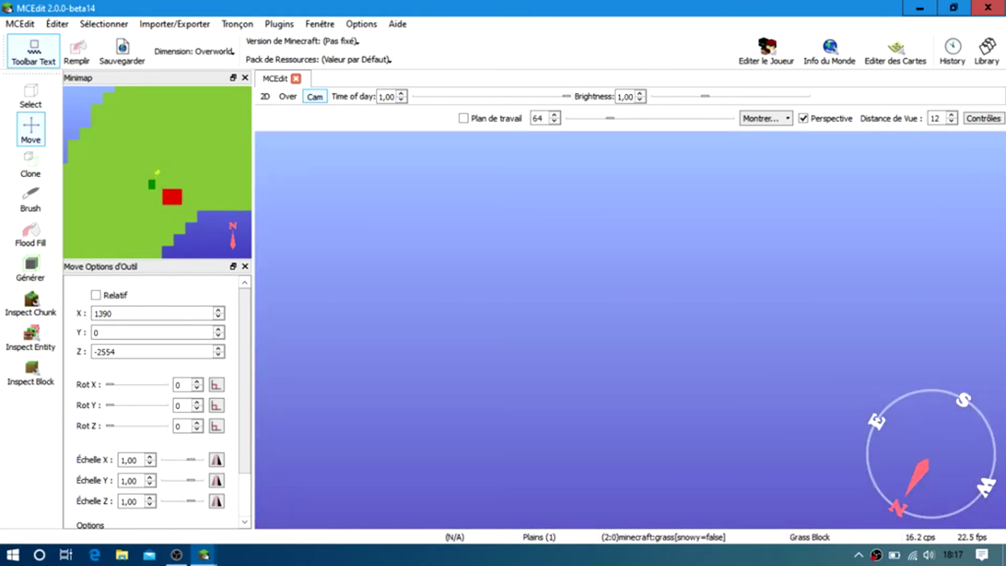
{"action": "key", "text": "k"}
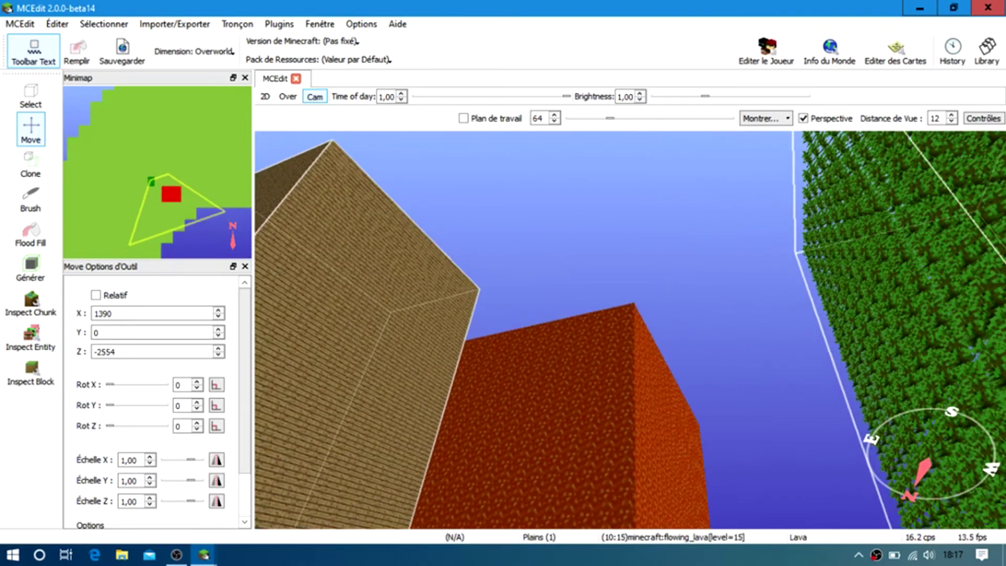
{"action": "key", "text": "k"}
Fly back across the grass and examine the three filled volumes from a distance
{"action": "key", "text": "s"}
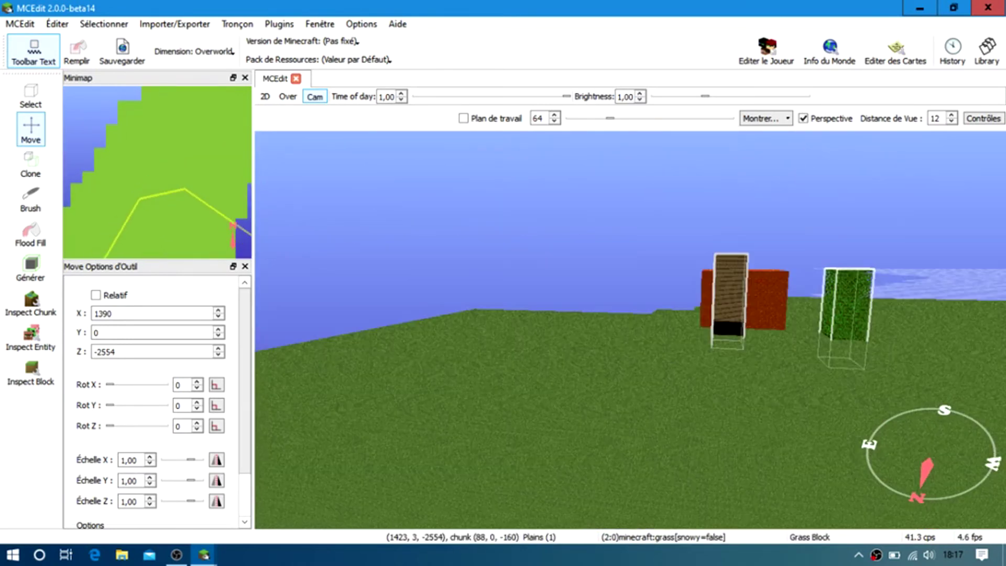
{"action": "key", "text": "j"}
{"action": "key", "text": "l"}
{"action": "key", "text": "k"}
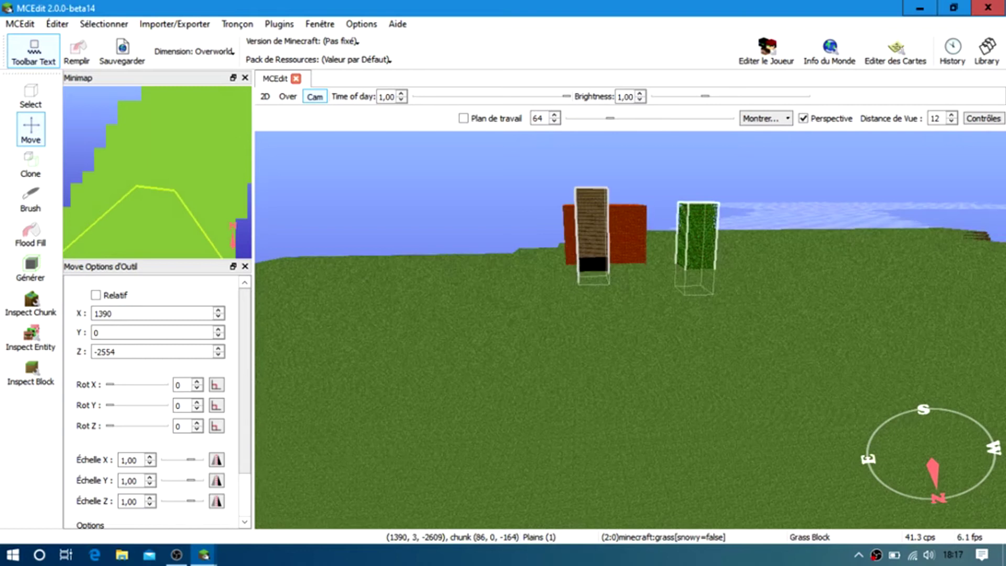
{"action": "key", "text": "j"}
{"action": "key", "text": "l"}
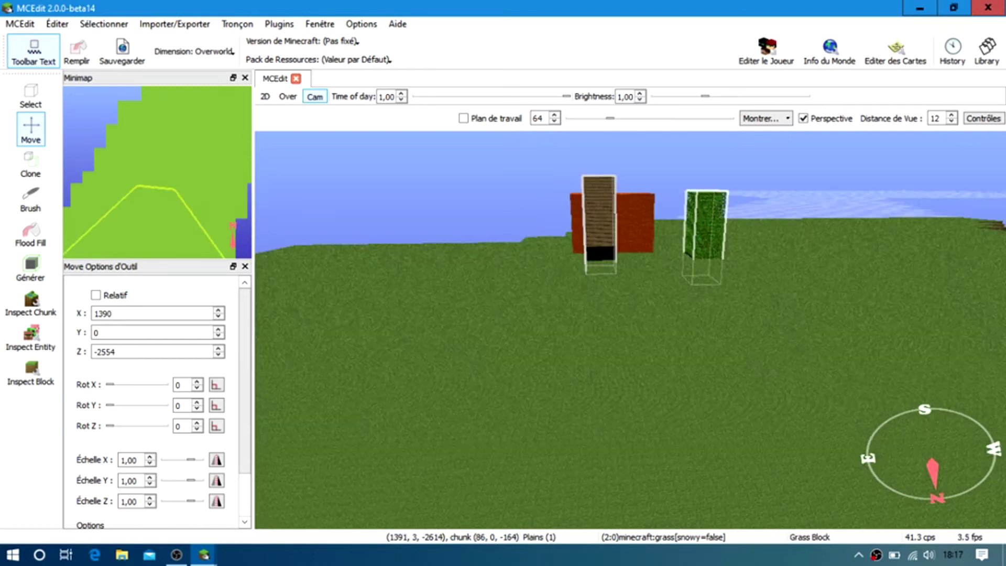
Activate the Clone tool and examine the plank column from close up and from a distance
{"action": "right_click_drag", "start_coordinate": [631, 329], "coordinate": [367, 83]}
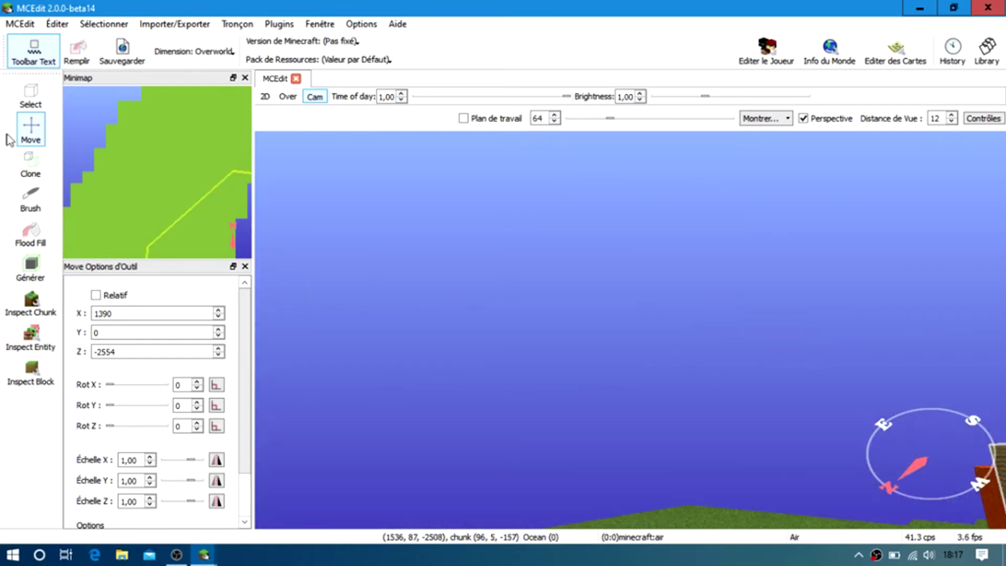
{"action": "left_click", "coordinate": [35, 173]}
{"action": "mouse_move", "coordinate": [533, 474]}
{"action": "right_mouse_down"}
{"action": "mouse_move", "coordinate": [524, 485]}
{"action": "mouse_move", "coordinate": [755, 524]}
{"action": "mouse_move", "coordinate": [755, 489]}
{"action": "mouse_move", "coordinate": [684, 390]}
{"action": "right_mouse_up"}
{"action": "key", "text": "w"}
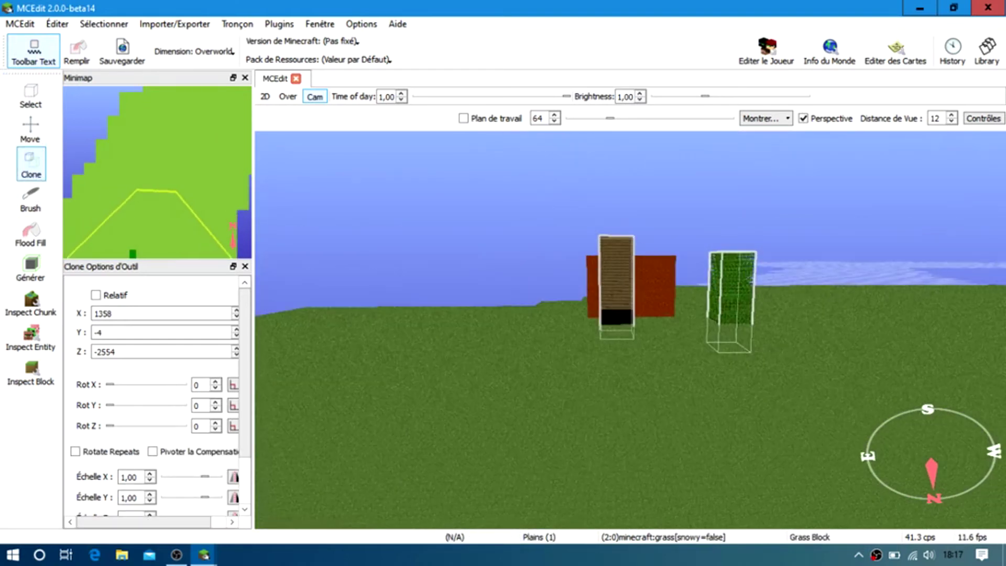
{"action": "key", "text": "w"}
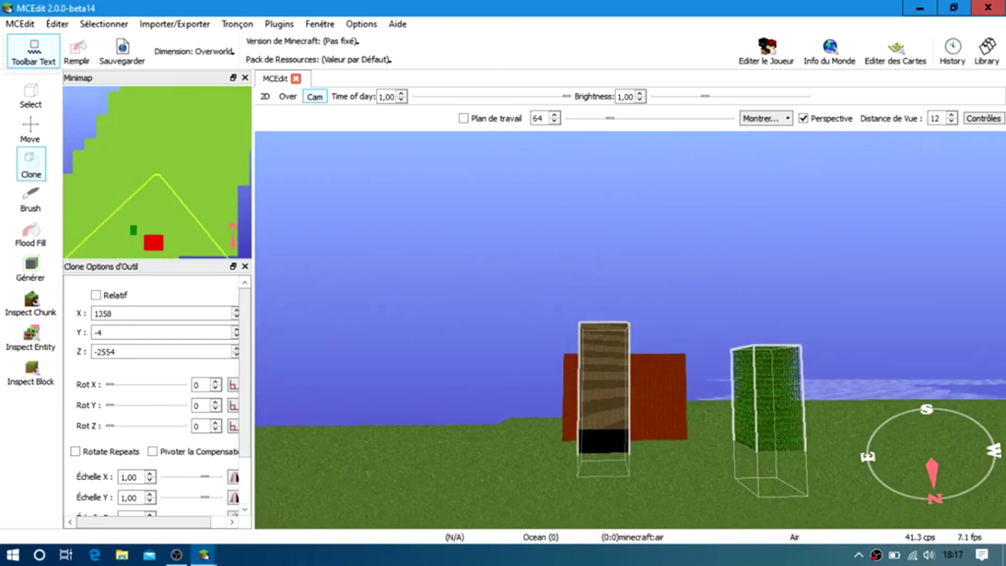
{"action": "key", "text": "w"}
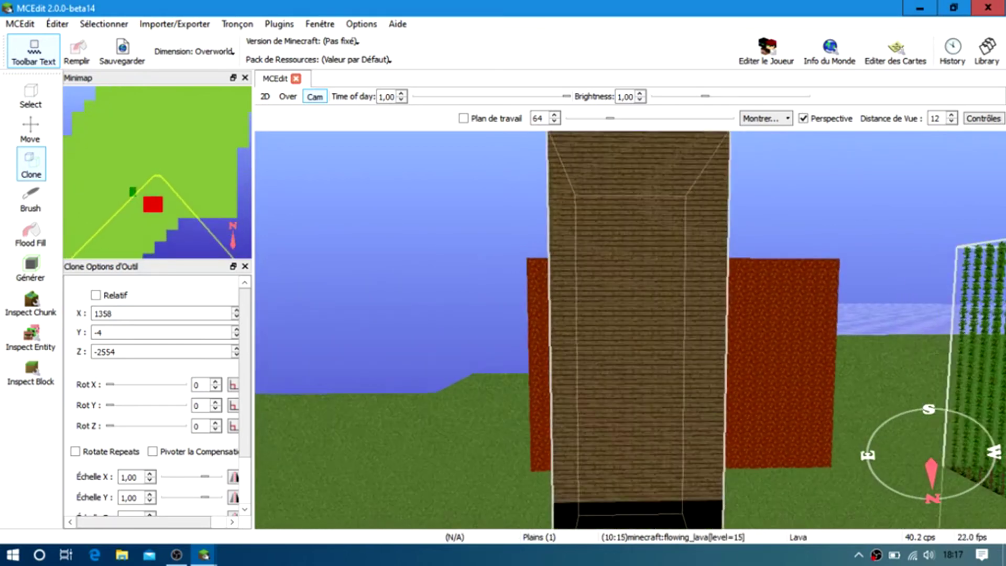
{"action": "key", "text": "w"}
{"action": "key", "text": "s"}
{"action": "key", "text": "w"}
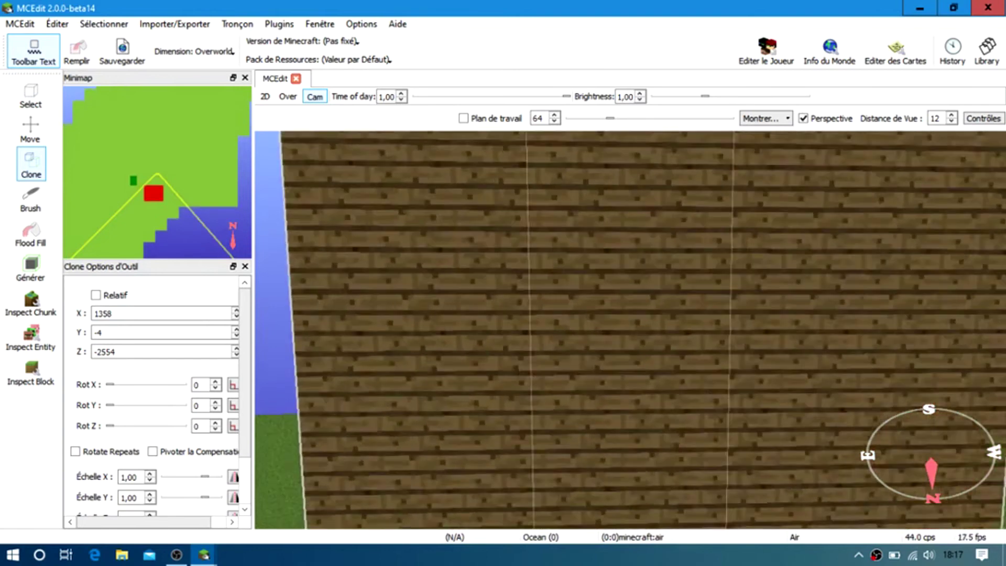
{"action": "key", "text": "s"}
{"action": "key", "text": "w"}
{"action": "key", "text": "s"}
{"action": "key", "text": "s"}
{"action": "key", "text": "w"}
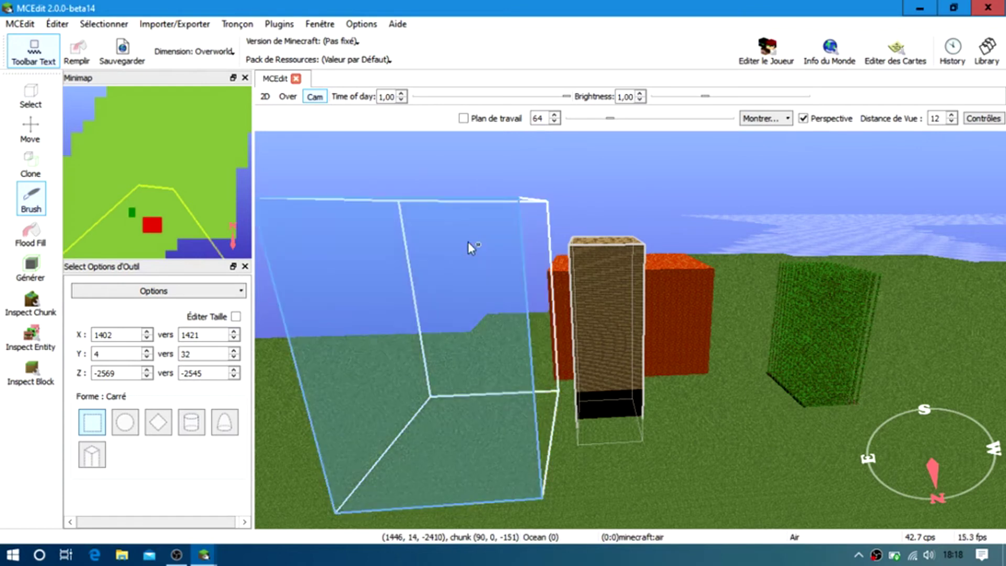
Replace the current selection with a thin box beside the plank column, spanning X 1382 to 1385, Y 4 to 22, Z -2566 to -2552
{"action": "left_click", "coordinate": [695, 422]}
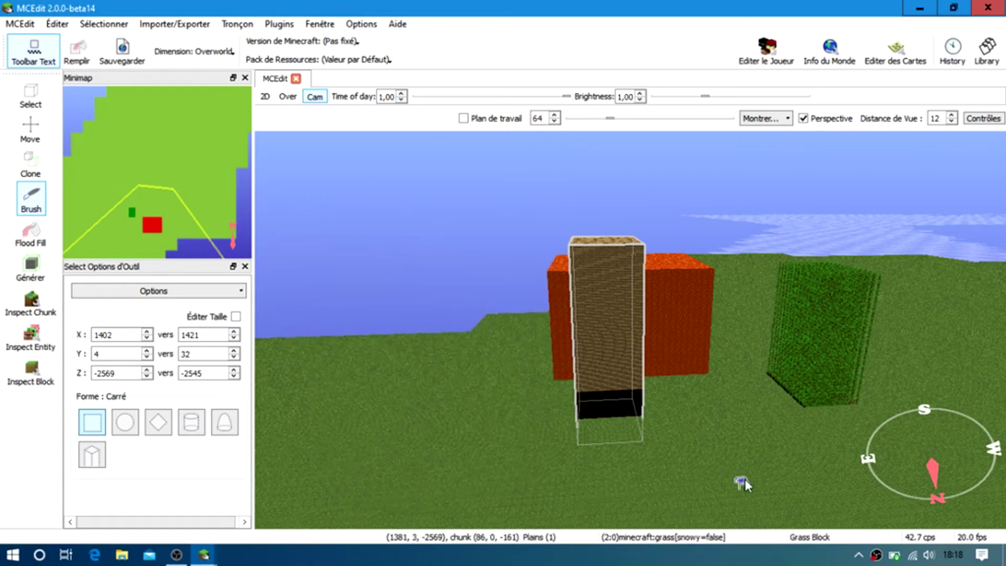
{"action": "left_click_drag", "start_coordinate": [711, 445], "coordinate": [705, 294]}
{"action": "left_click", "coordinate": [88, 58]}
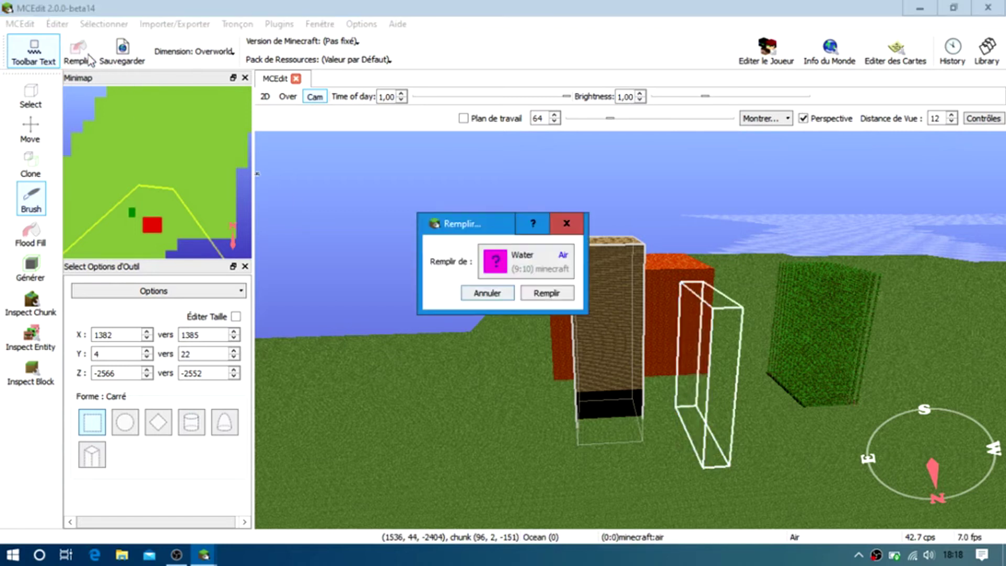
{"action": "left_click", "coordinate": [494, 297]}
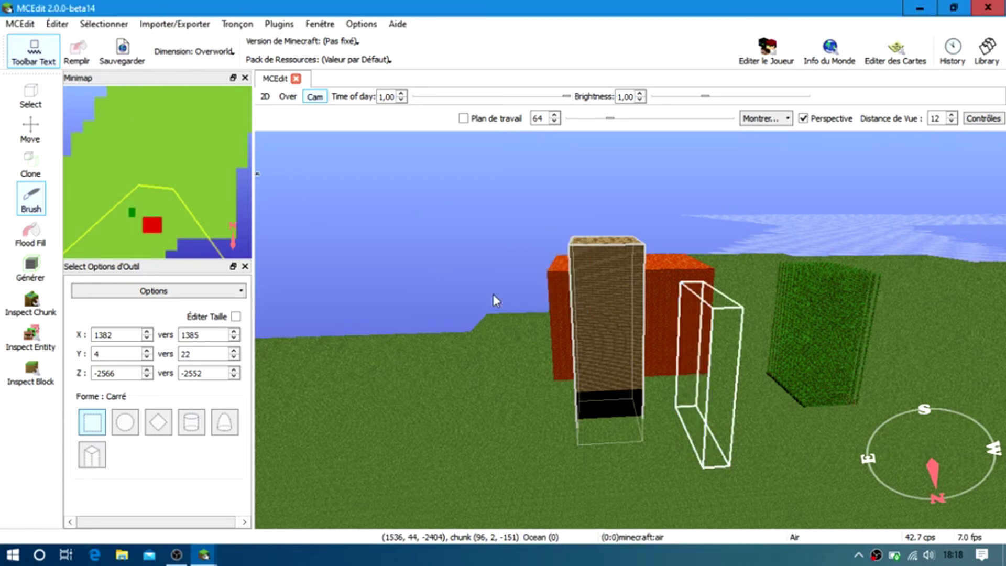
Save the world and fill the selected thin box with the Water block (9:10)
{"action": "left_click", "coordinate": [122, 53]}
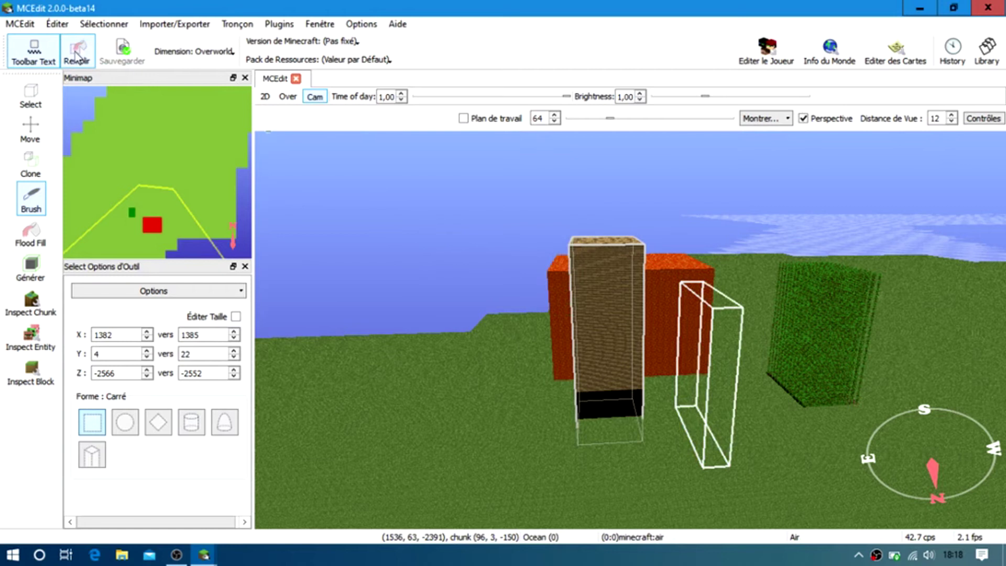
{"action": "left_click", "coordinate": [76, 54]}
{"action": "left_click", "coordinate": [546, 293]}
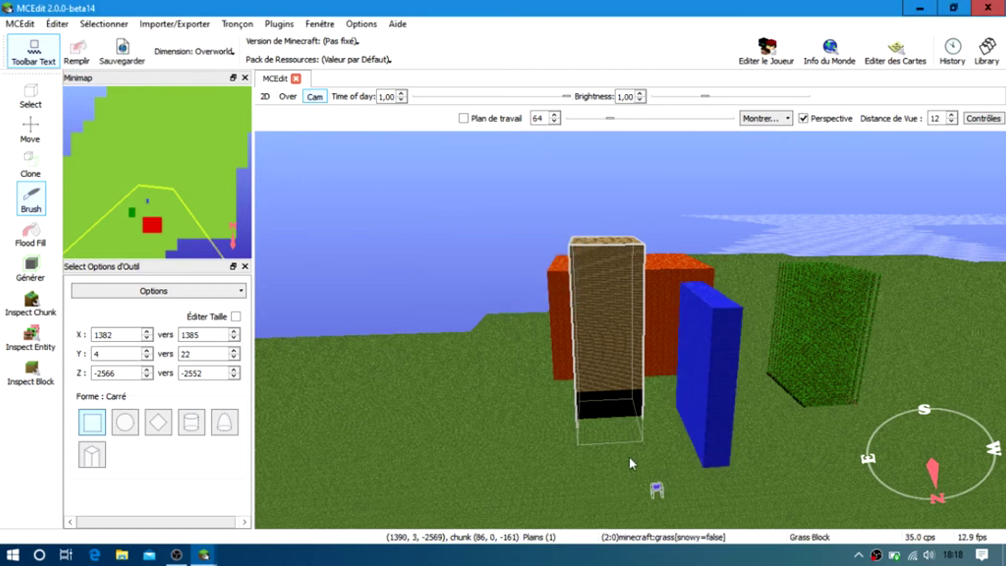
Flood fill the grass ground around the volumes with Stone (1:0), and stop the running fill
{"action": "left_click", "coordinate": [40, 248]}
{"action": "left_click", "coordinate": [488, 460]}
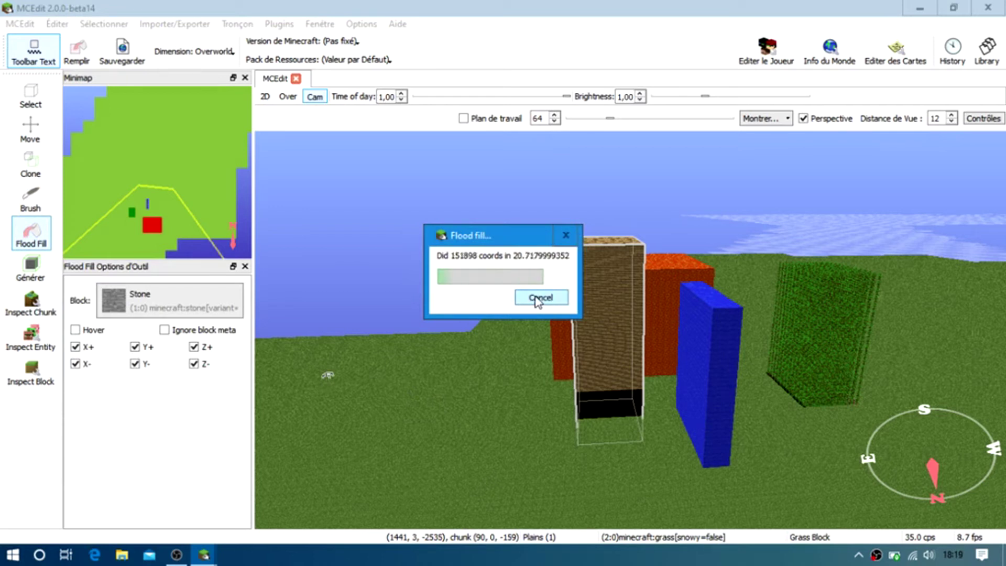
{"action": "left_click", "coordinate": [536, 296]}
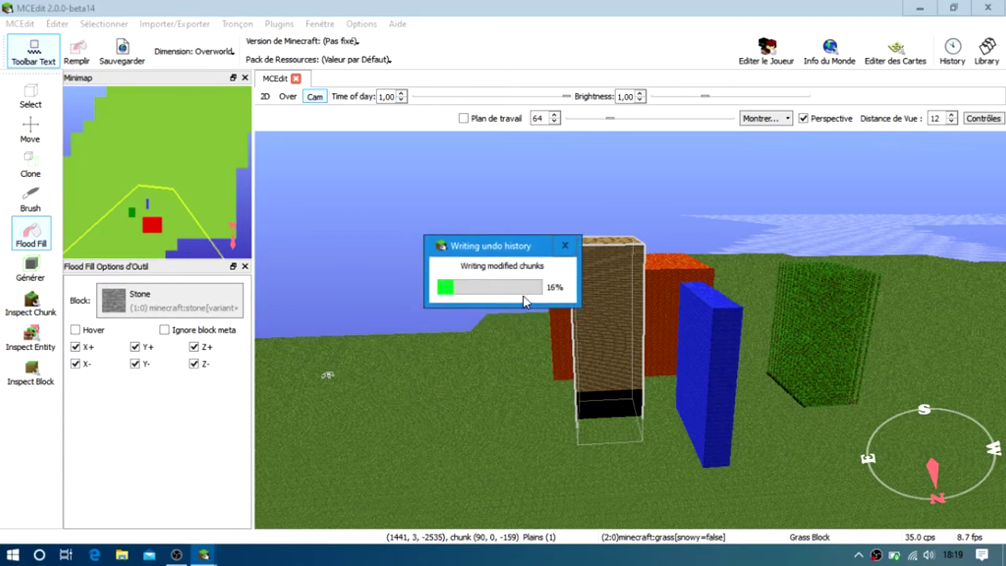
{"action": "left_click_drag", "start_coordinate": [580, 251], "coordinate": [1001, 443]}
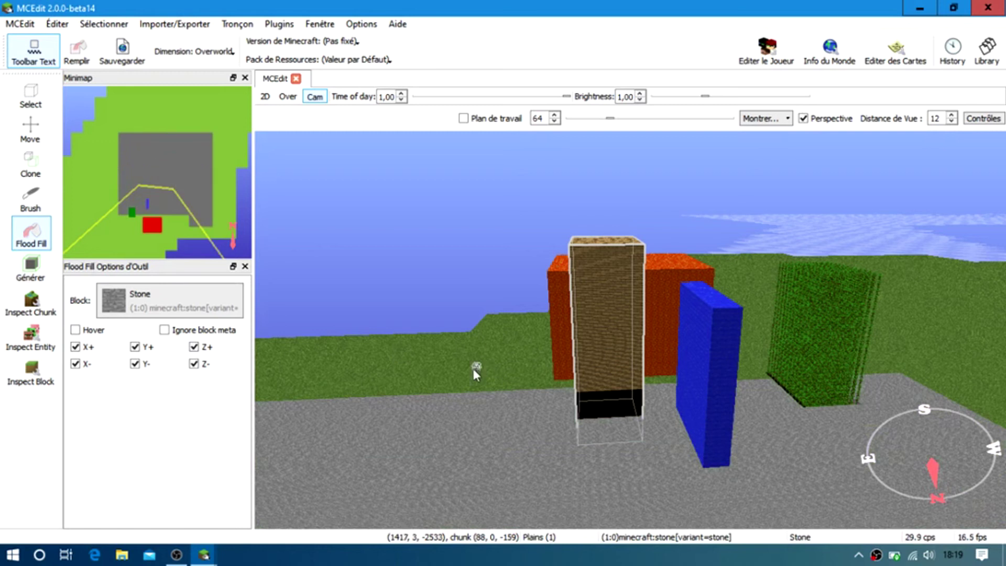
Fly back from the volumes and examine how far the stone ground extends
{"action": "key", "text": "s"}
{"action": "key", "text": "a"}
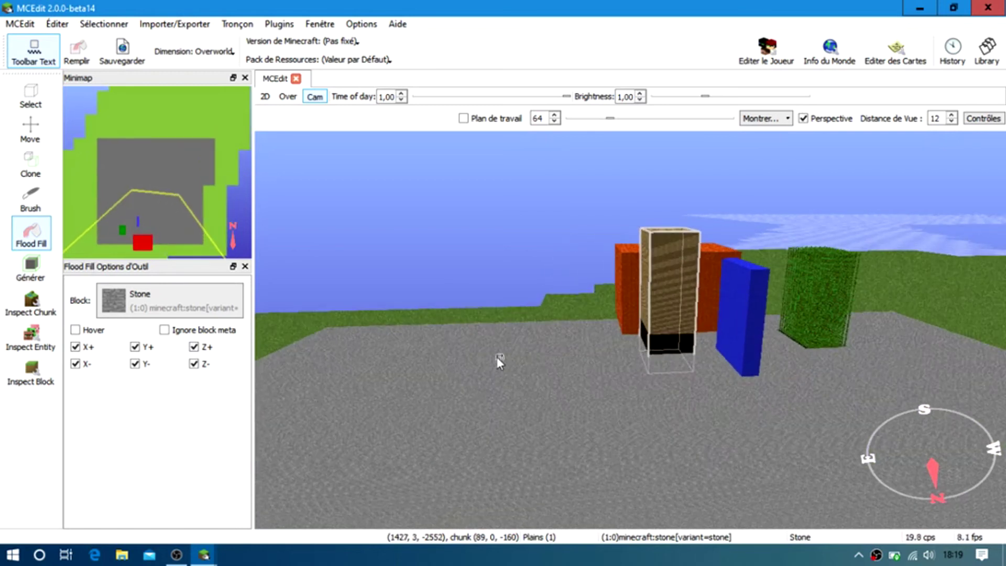
{"action": "key", "text": "s"}
{"action": "key", "text": "s"}
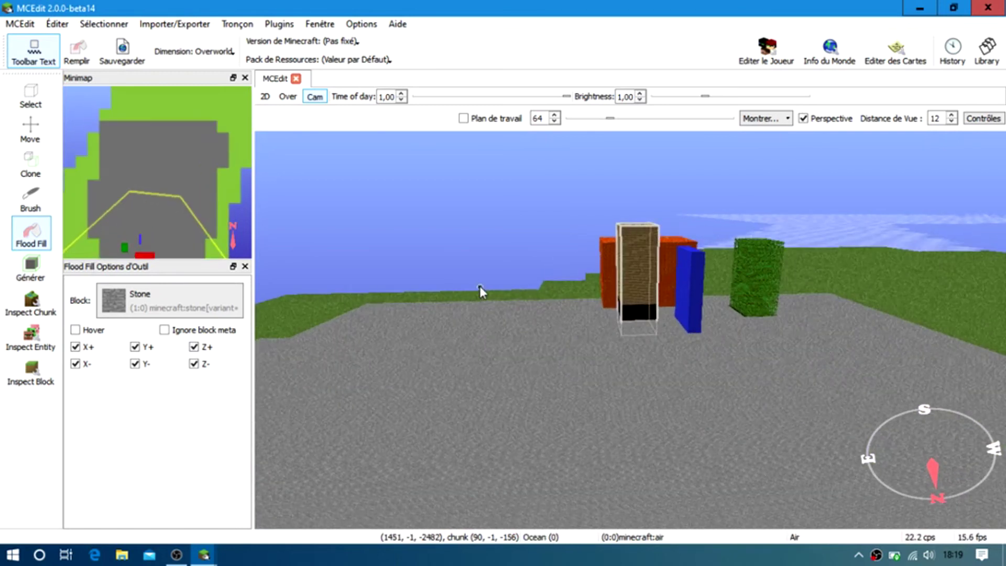
{"action": "key", "text": "d"}
{"action": "key", "text": "w"}
{"action": "key", "text": "a"}
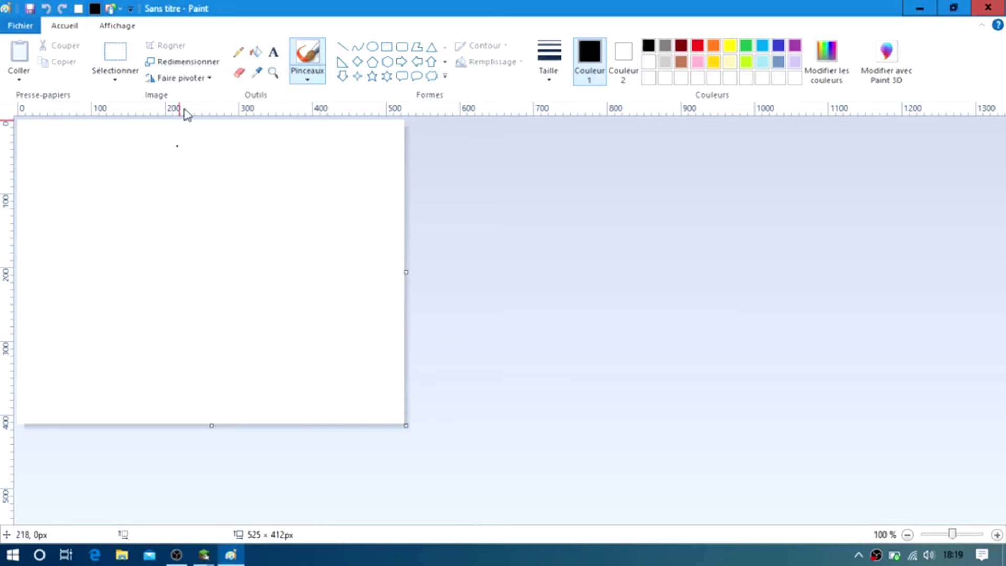
Switch to Paint, bucket-fill the blank canvas with brown and close the drawing without saving
{"action": "left_click", "coordinate": [261, 53]}
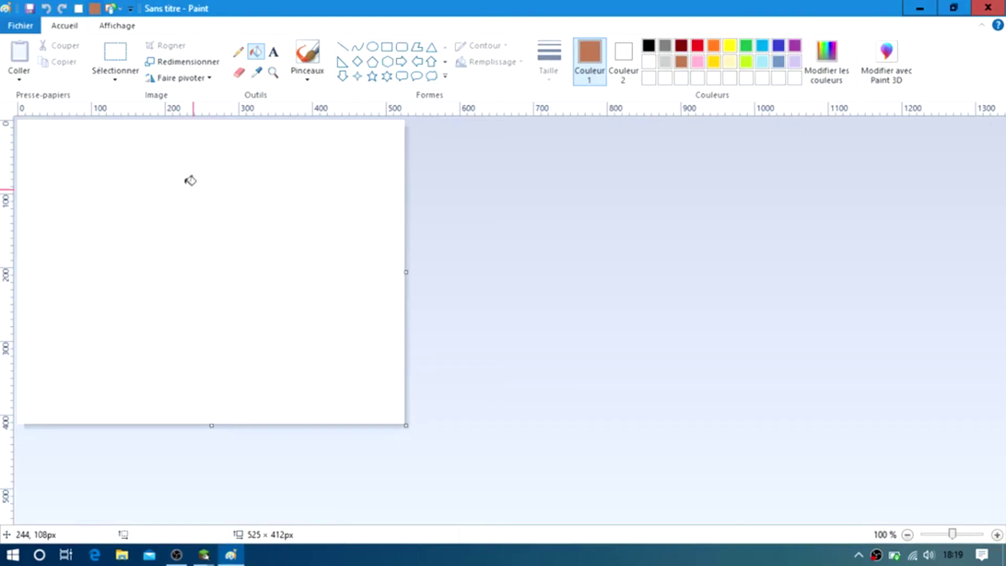
{"action": "left_click", "coordinate": [184, 200]}
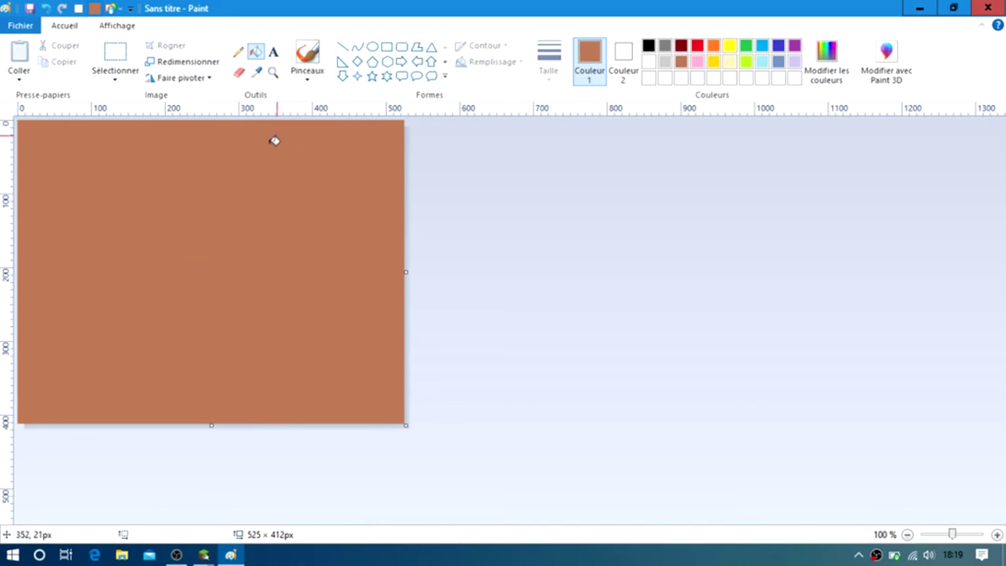
{"action": "key", "text": "alt+F4"}
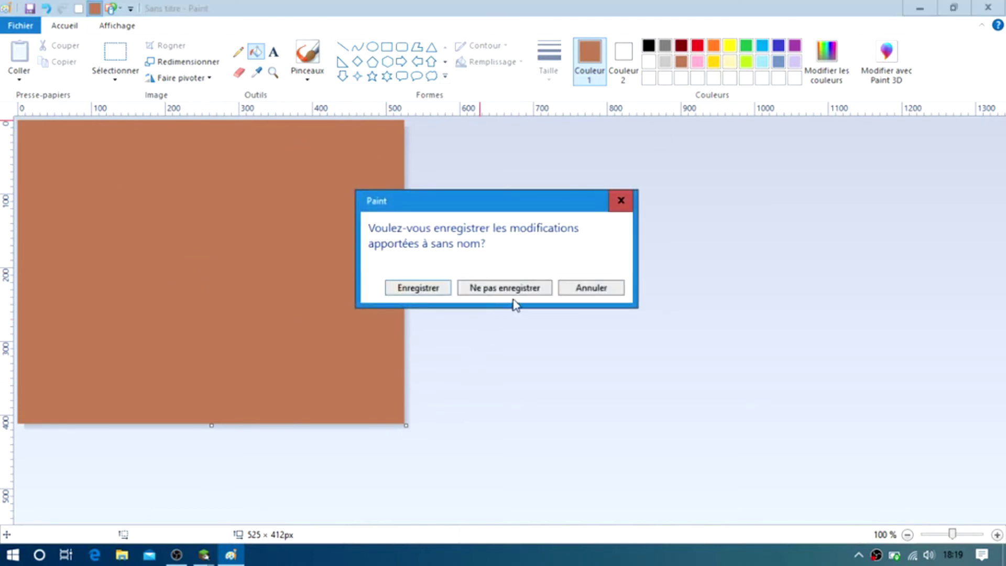
{"action": "left_click", "coordinate": [512, 292]}
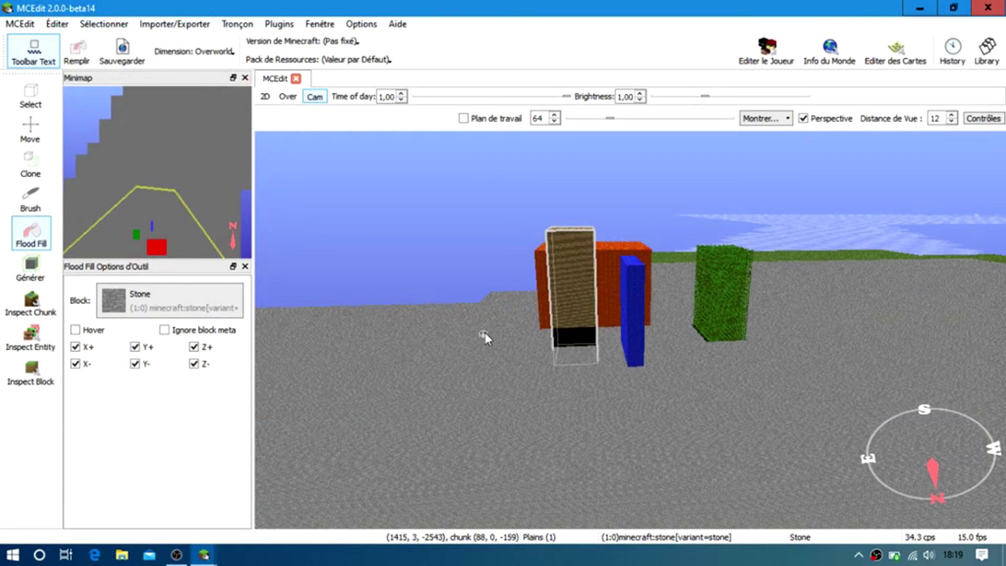
Back in MCEdit, fly across the stone ground to its outer edge and examine the flood-filled surface
{"action": "key", "text": "s"}
{"action": "key", "text": "d"}
{"action": "key", "text": "s"}
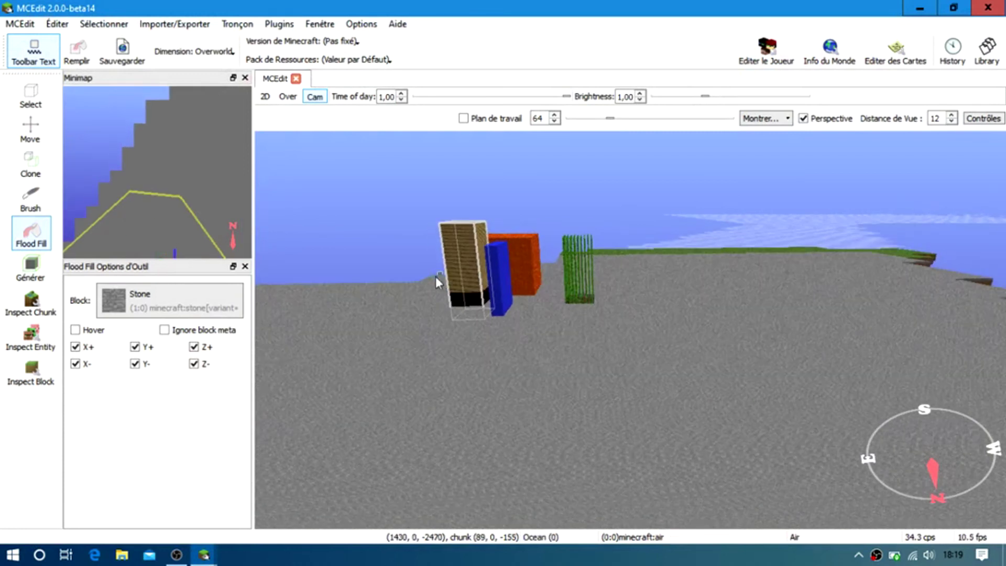
{"action": "key", "text": "d"}
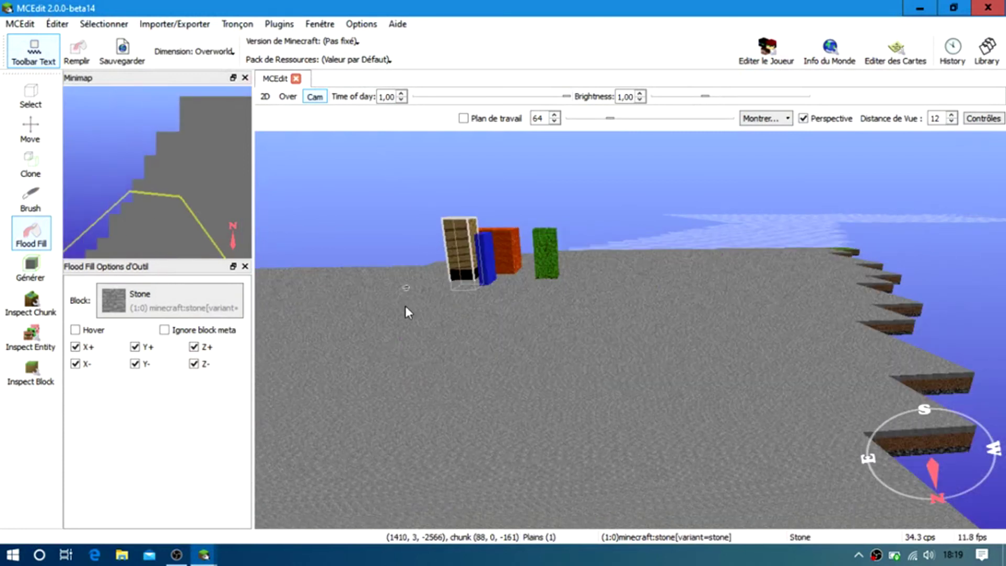
{"action": "key", "text": "w"}
{"action": "key", "text": "a"}
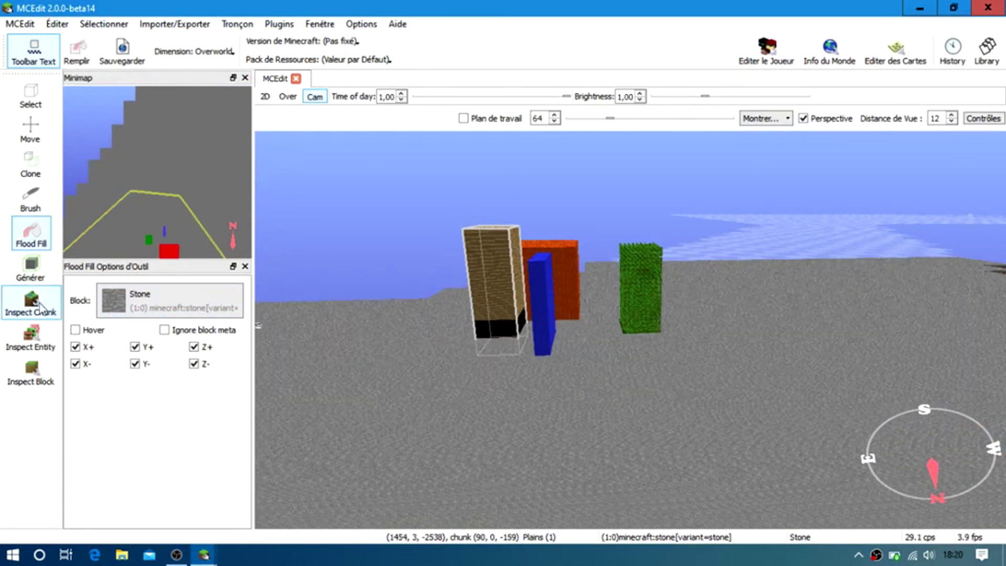
View the Generate tool's options, and inspect the chunk at CX 87, CZ -162 beside the plank column
{"action": "left_click", "coordinate": [31, 267]}
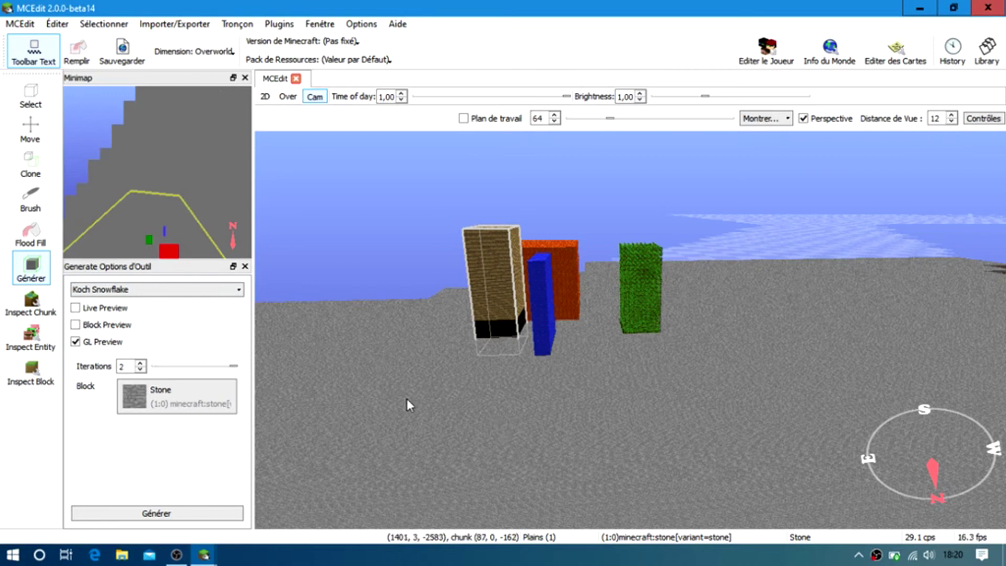
{"action": "left_click", "coordinate": [31, 304]}
{"action": "left_click", "coordinate": [392, 381]}
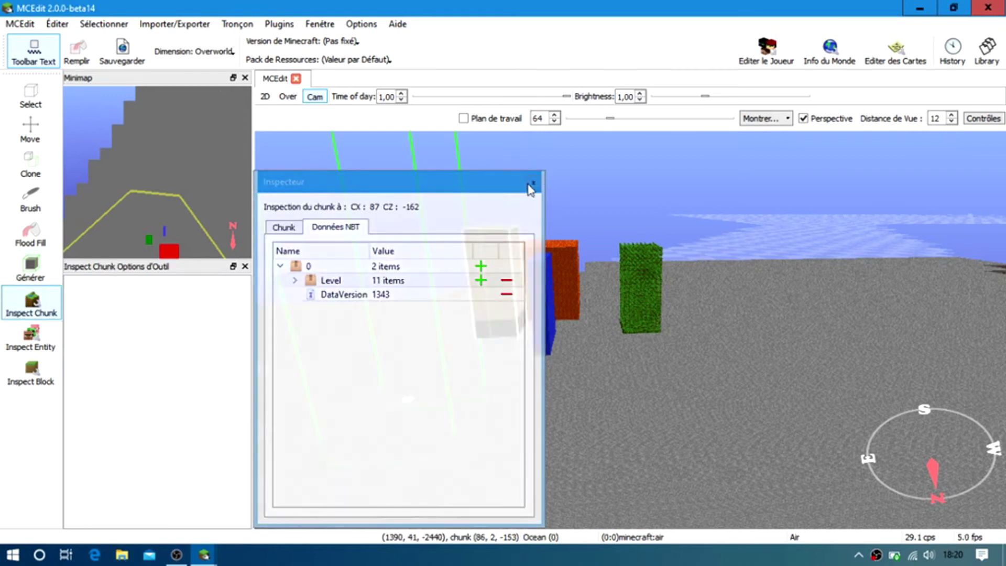
{"action": "left_click", "coordinate": [529, 182]}
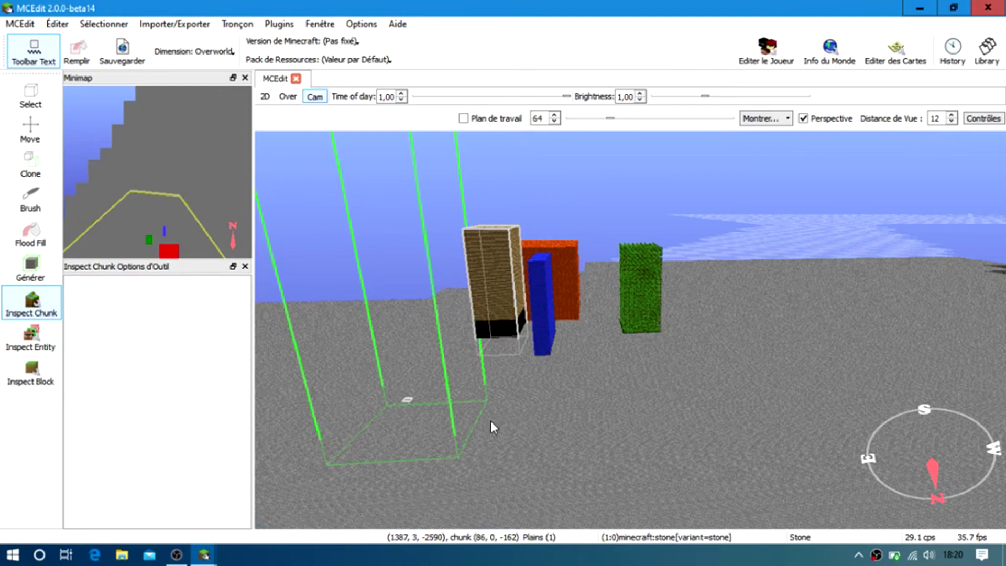
Inspect the same chunk again from closer and expand the Level entry of its NBT data
{"action": "key", "text": "w"}
{"action": "key", "text": "a"}
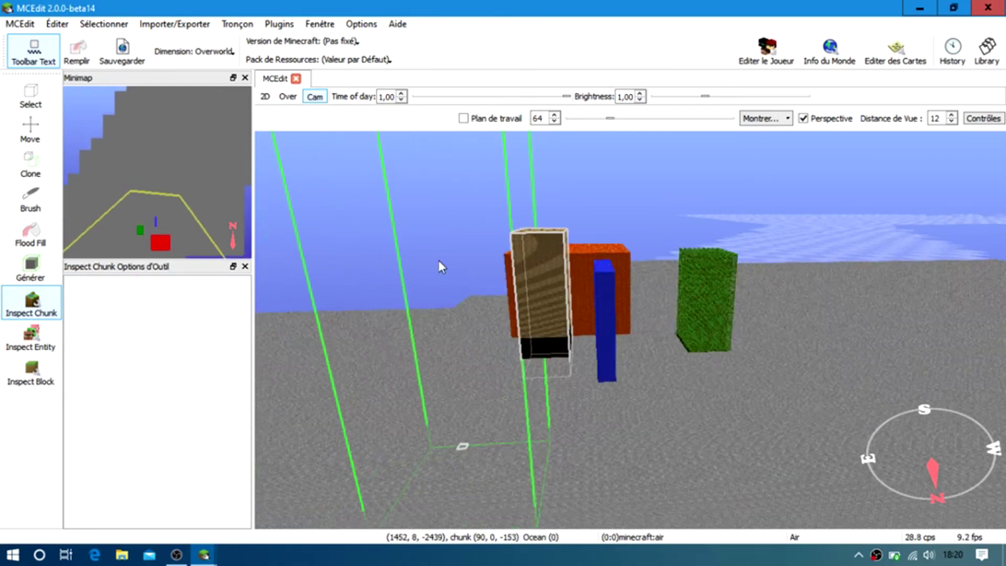
{"action": "left_click", "coordinate": [421, 292]}
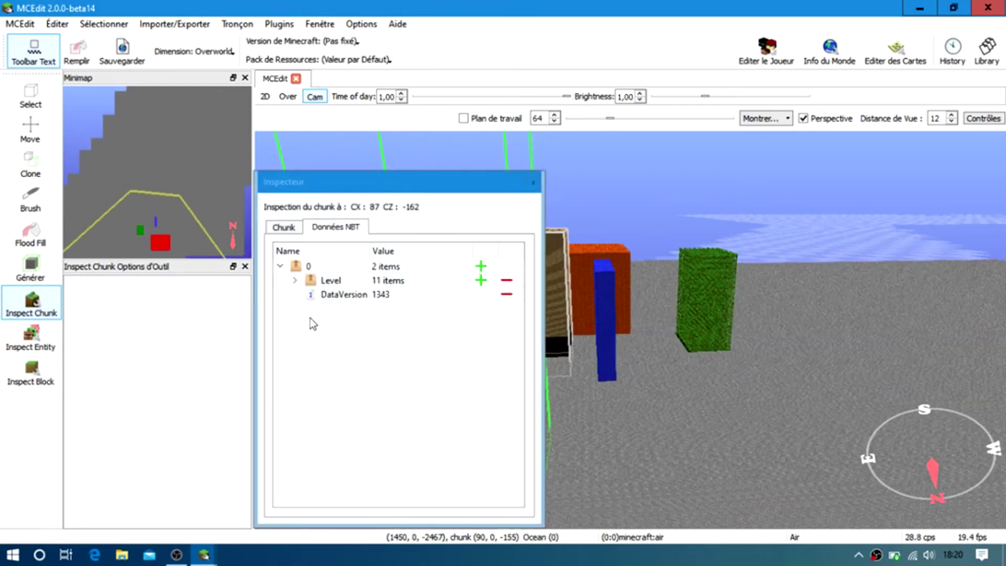
{"action": "left_click", "coordinate": [295, 281]}
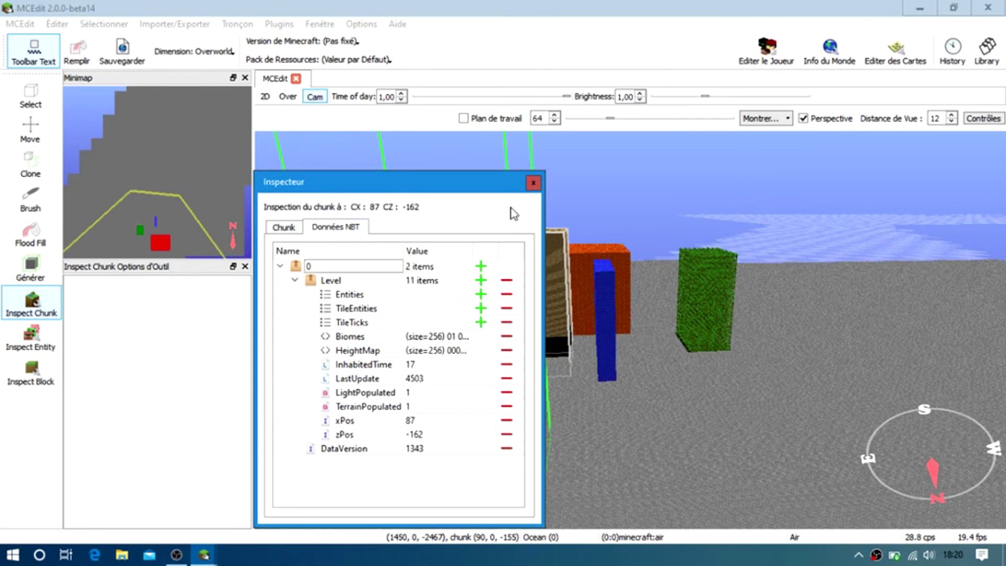
{"action": "left_click", "coordinate": [535, 182]}
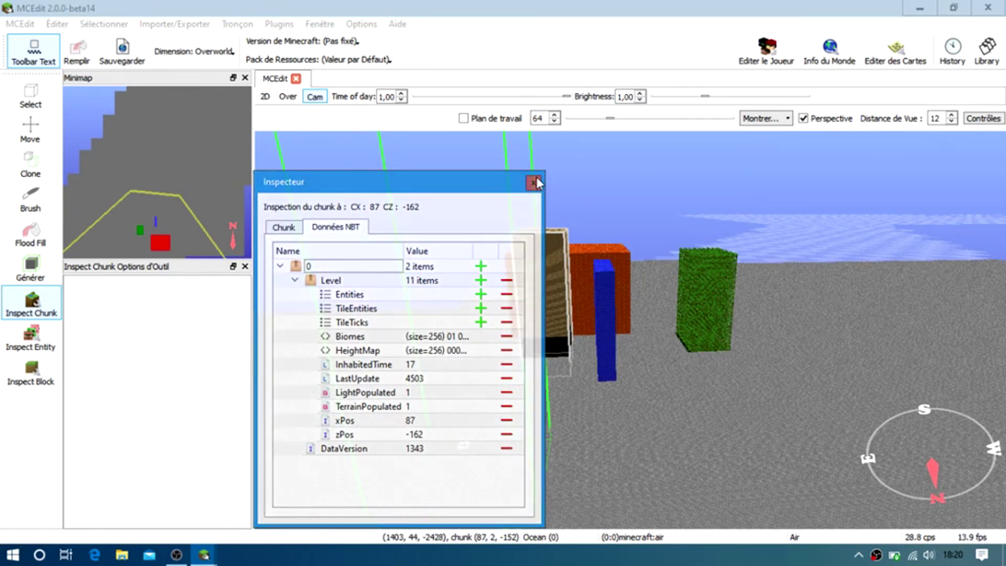
Activate the Inspect Entity tool and look over the stone ground beside the volumes
{"action": "left_click", "coordinate": [31, 337]}
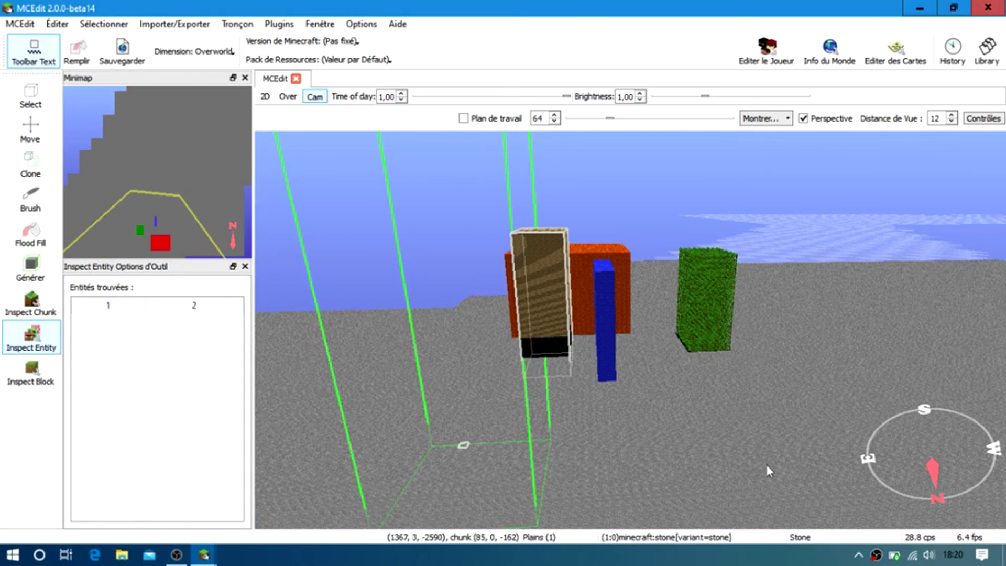
{"action": "middle_click_drag", "start_coordinate": [706, 428], "coordinate": [586, 419]}
{"action": "mouse_move", "coordinate": [578, 386]}
{"action": "middle_mouse_down"}
{"action": "mouse_move", "coordinate": [579, 330]}
{"action": "mouse_move", "coordinate": [585, 385]}
{"action": "middle_mouse_up"}
Inspect the ground block at X 1327, Y 3, Z -2589 with the Inspect Block tool
{"action": "left_click", "coordinate": [29, 371]}
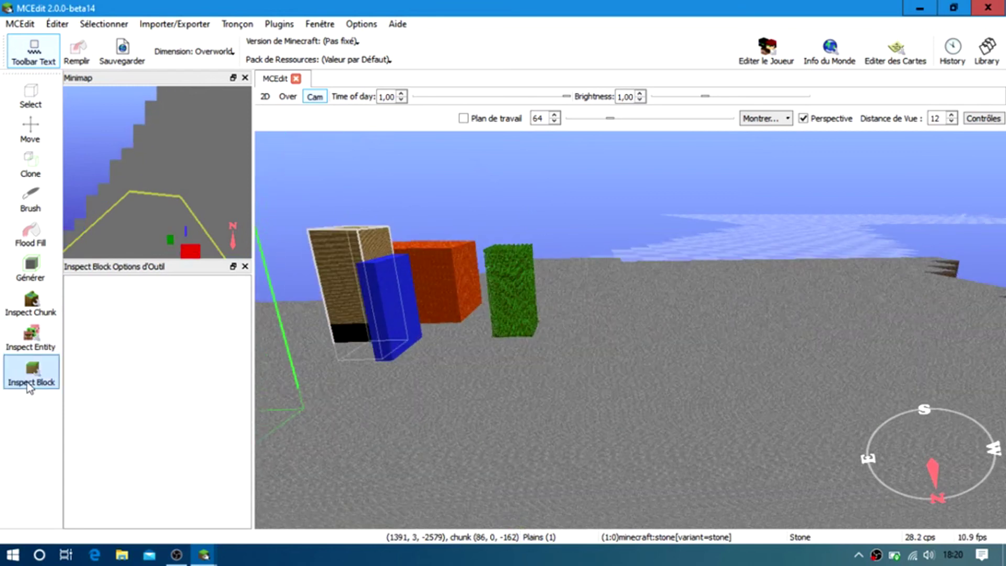
{"action": "left_click", "coordinate": [588, 411]}
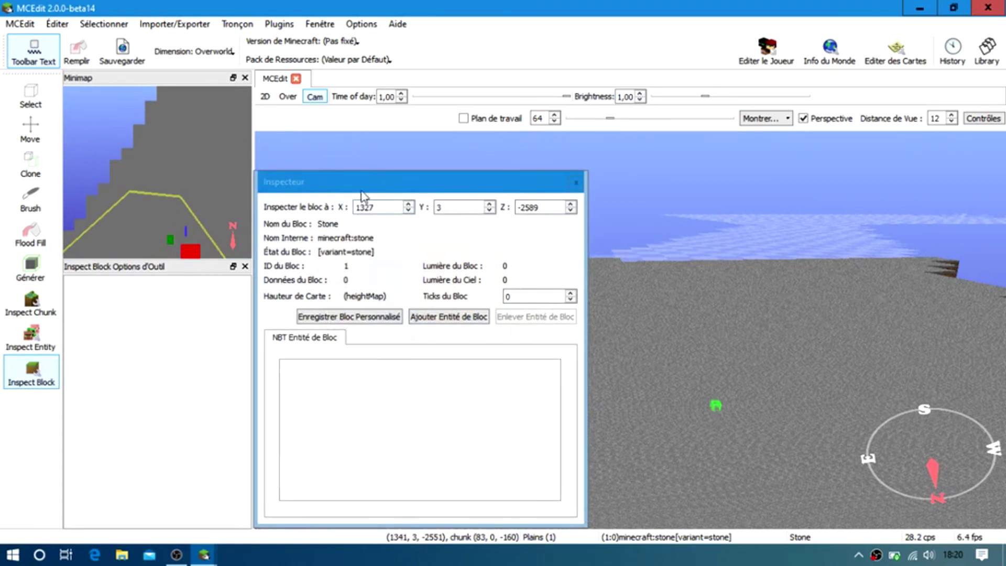
{"action": "left_click_drag", "start_coordinate": [360, 177], "coordinate": [340, 152]}
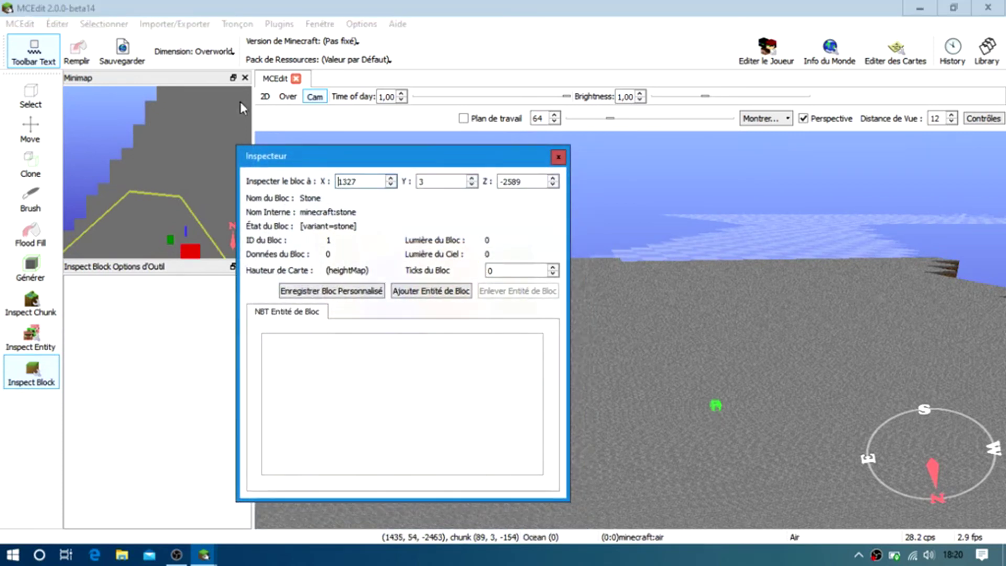
Inspect another stone ground block, at X 1347, Y 3, Z -2579, in front of the coloured volumes
{"action": "left_click", "coordinate": [559, 163]}
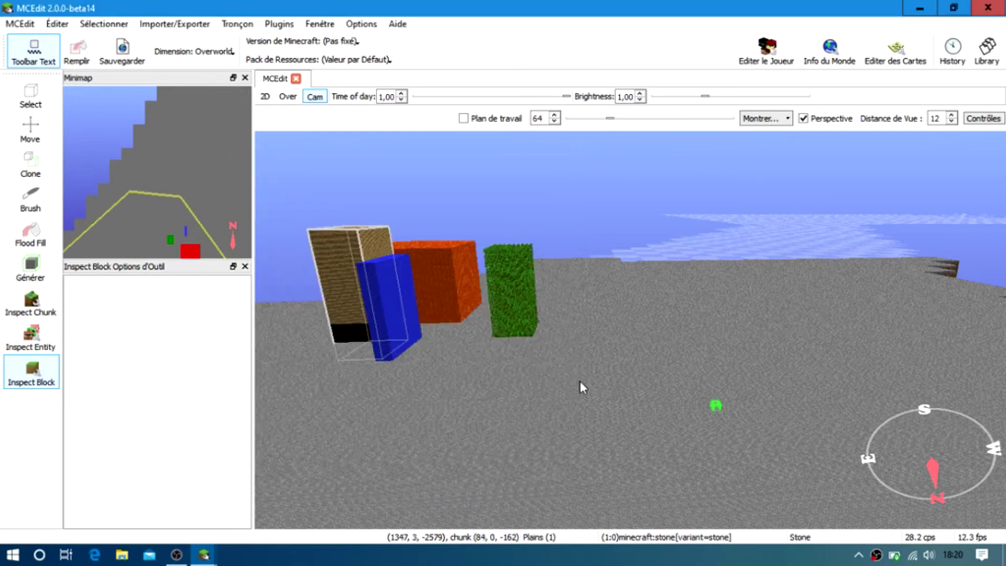
{"action": "left_click", "coordinate": [580, 384]}
{"action": "left_click", "coordinate": [559, 158]}
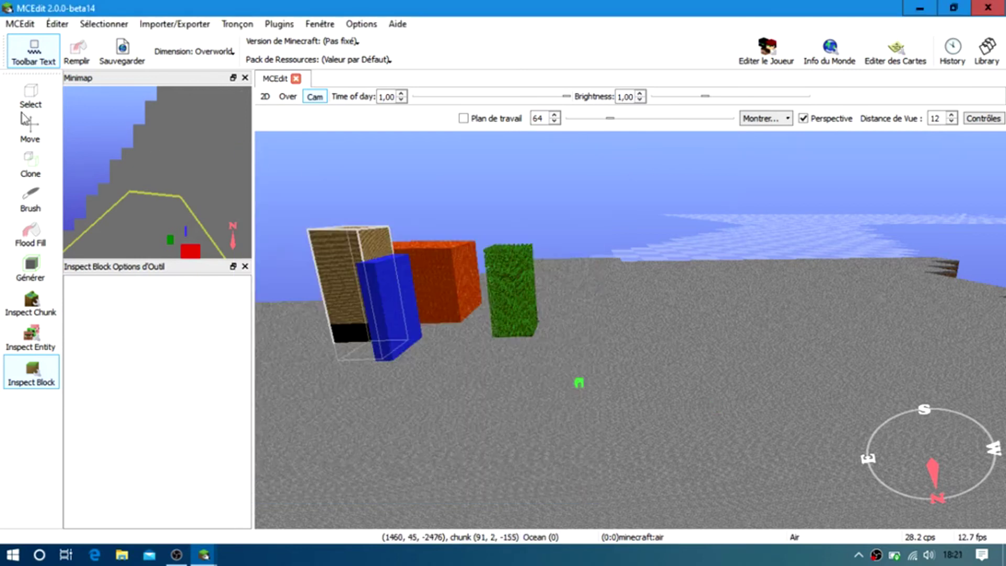
Save the edited world, then switch to the Minecraft Launcher and start the 1.12 optifine installation
{"action": "left_click", "coordinate": [125, 60]}
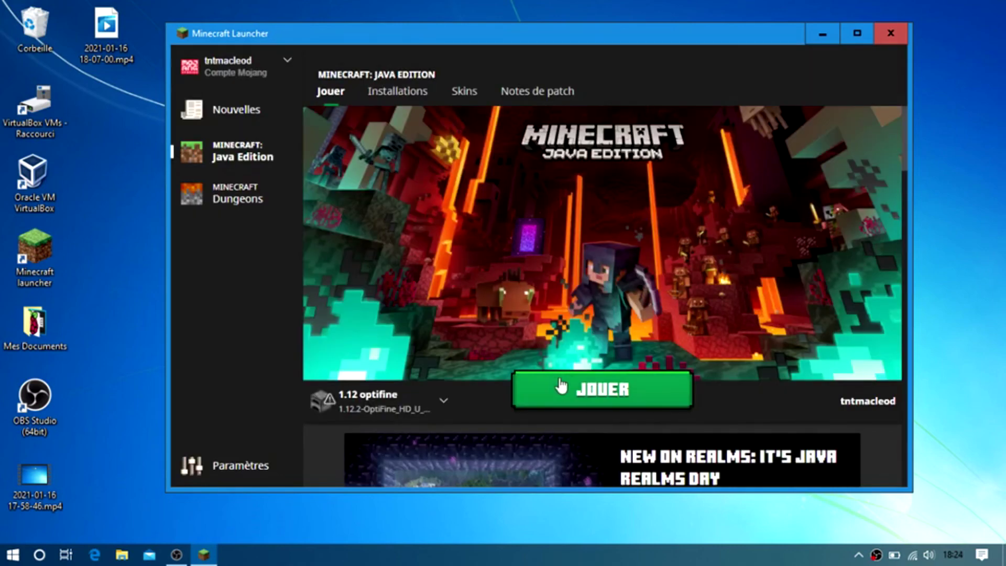
{"action": "left_click", "coordinate": [561, 392]}
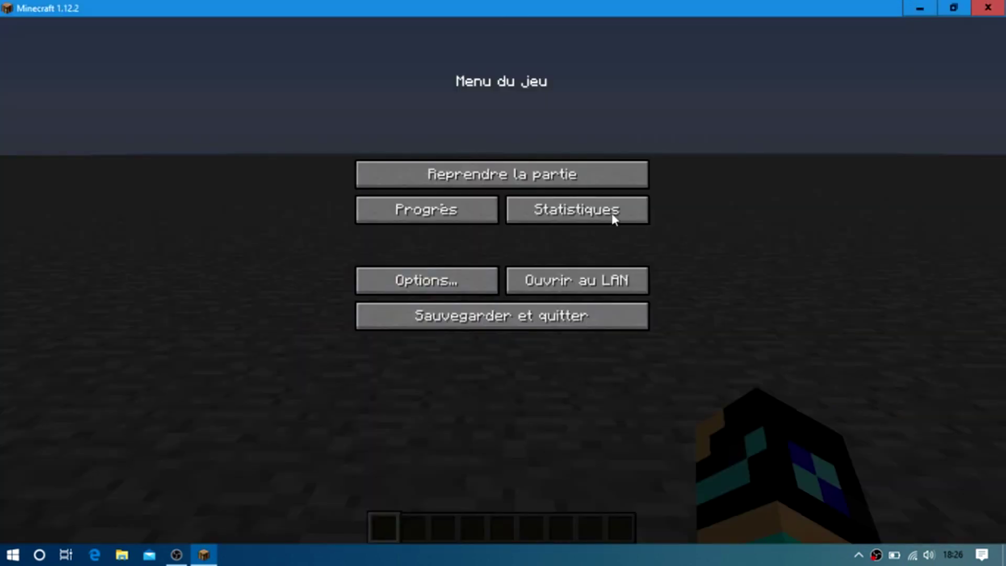
Resume the game in Minecraft and fly past the water wall to examine the rectangular pit in the stone ground
{"action": "left_click", "coordinate": [516, 183]}
{"action": "key", "text": "space"}
{"action": "key", "text": "space"}
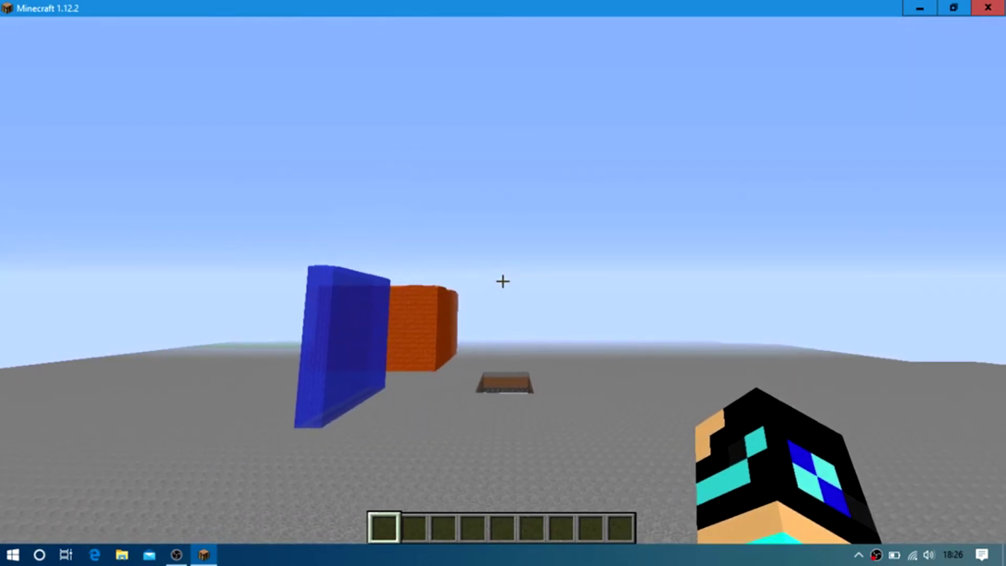
{"action": "key", "text": "w"}
{"action": "key", "text": "w"}
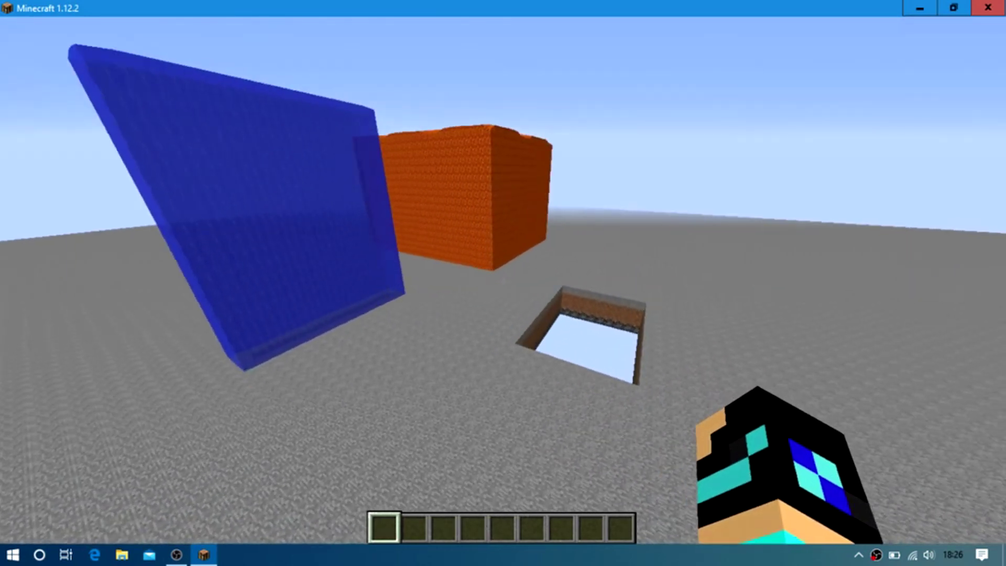
{"action": "key", "text": "w"}
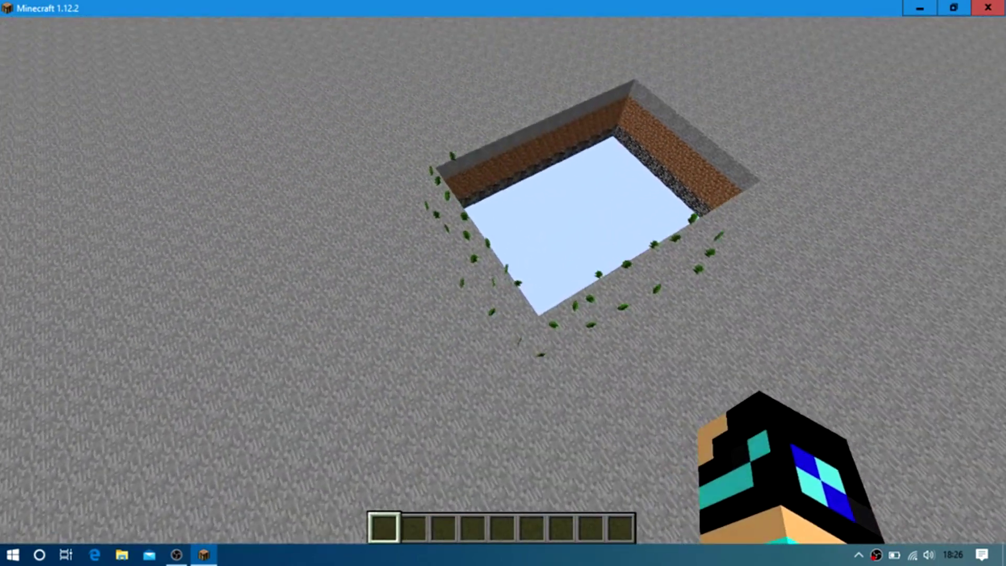
{"action": "key", "text": "shift"}
{"action": "key", "text": "d"}
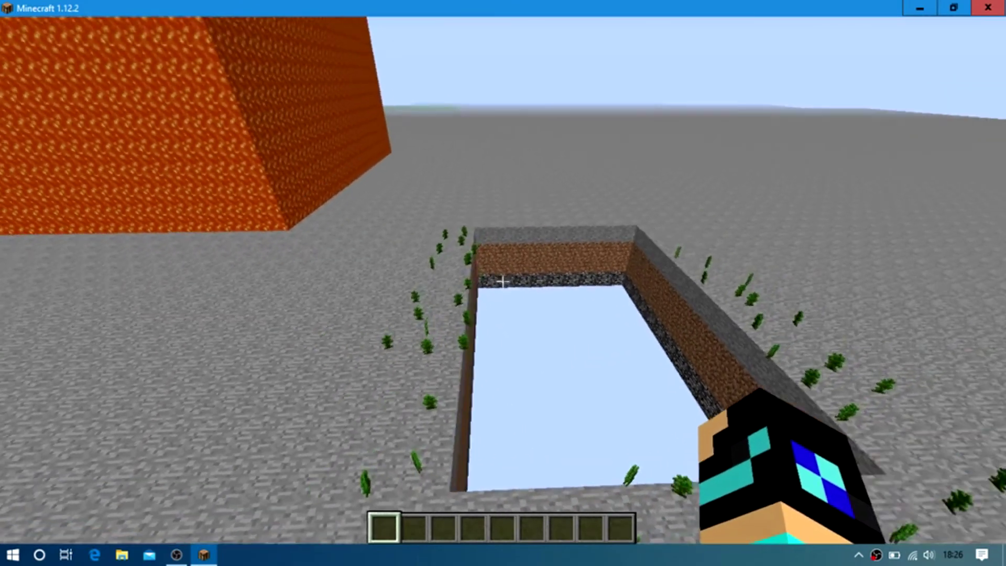
Fly up over the lava volume and around the water volume to examine both from above
{"action": "key", "text": "space"}
{"action": "left_click", "coordinate": [503, 281]}
{"action": "left_click", "coordinate": [503, 281]}
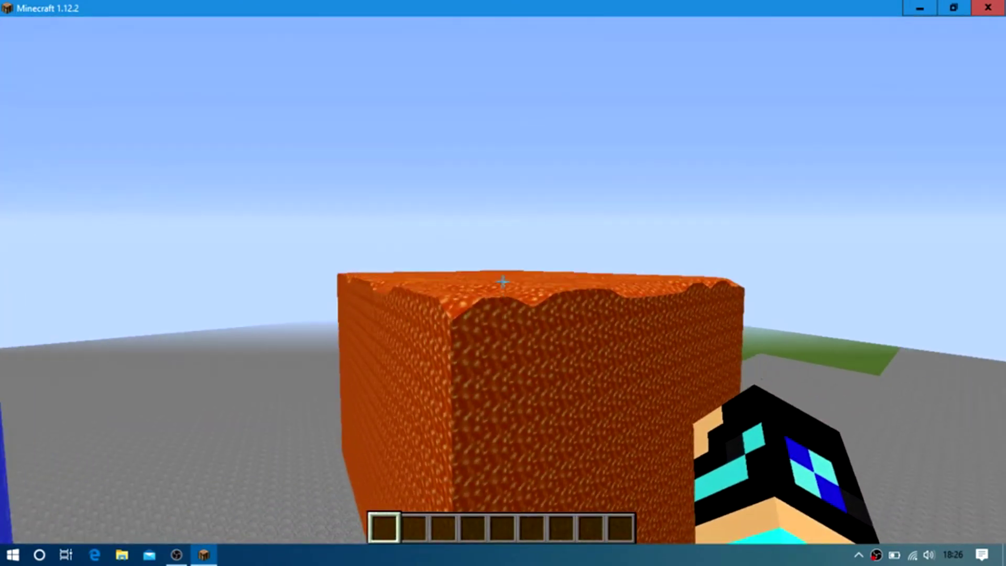
{"action": "key", "text": "w"}
{"action": "key", "text": "shift"}
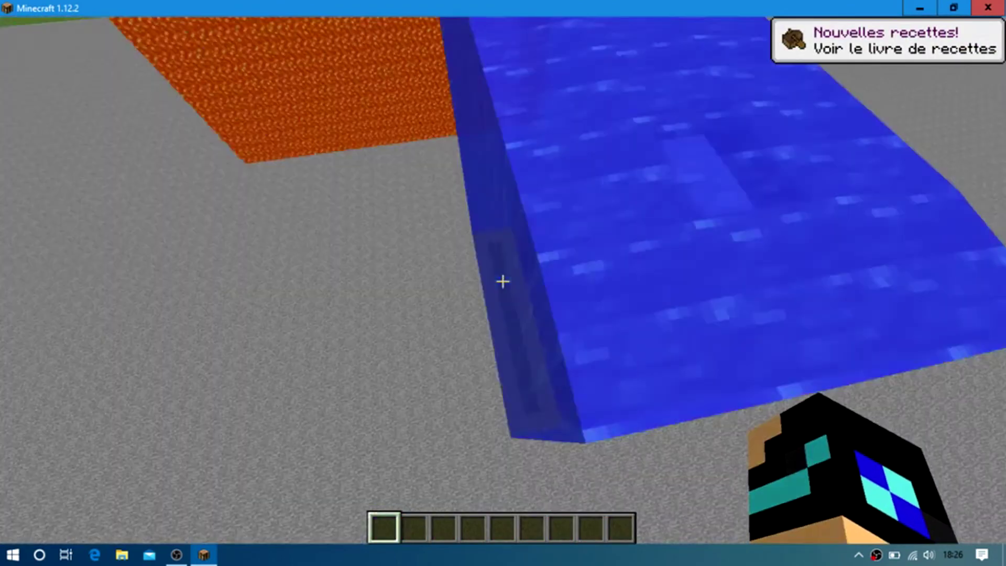
{"action": "key", "text": "s"}
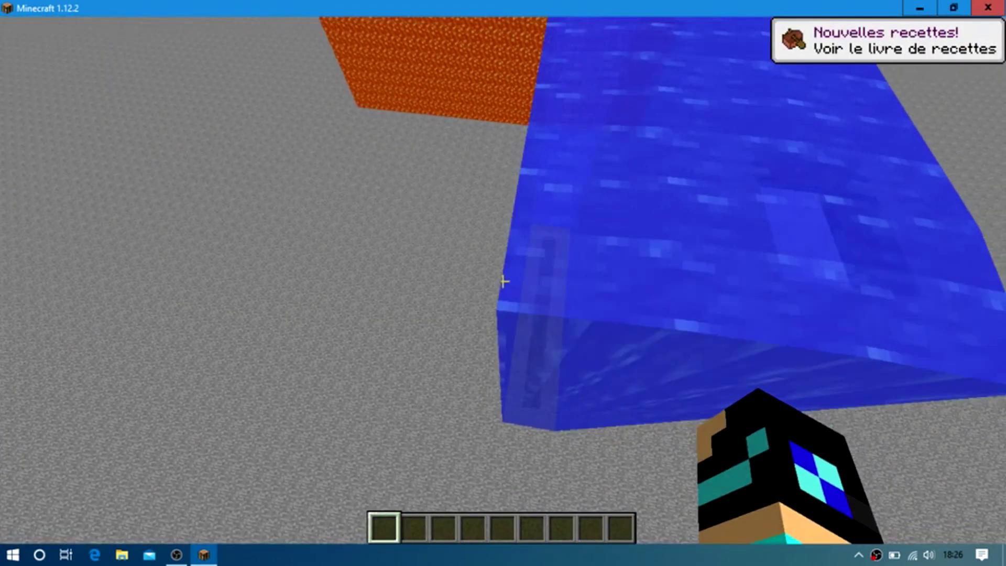
{"action": "key", "text": "w"}
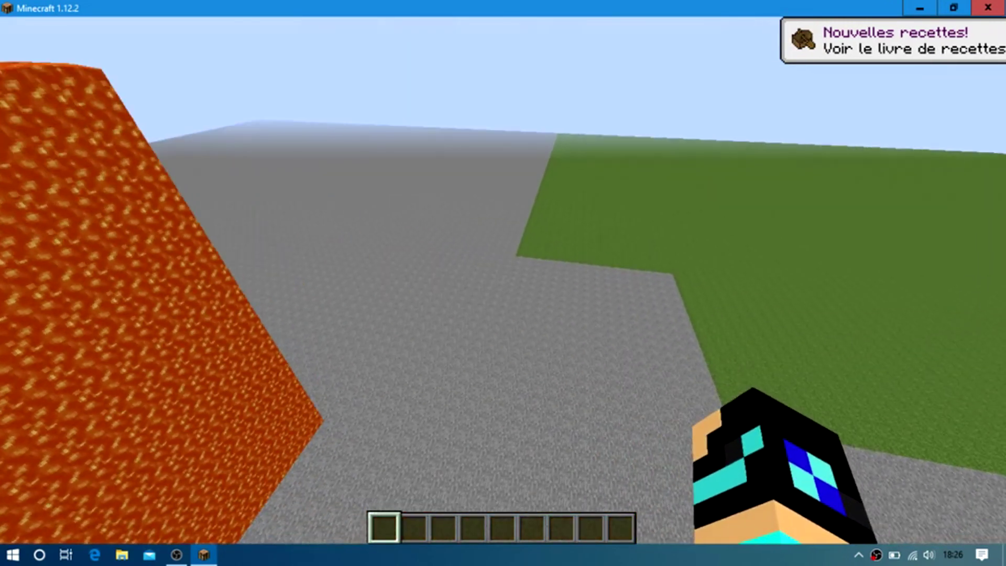
Cycle the camera between first-person and third-person perspectives while flying beside the lava volume
{"action": "key", "text": "F5"}
{"action": "key", "text": "F5"}
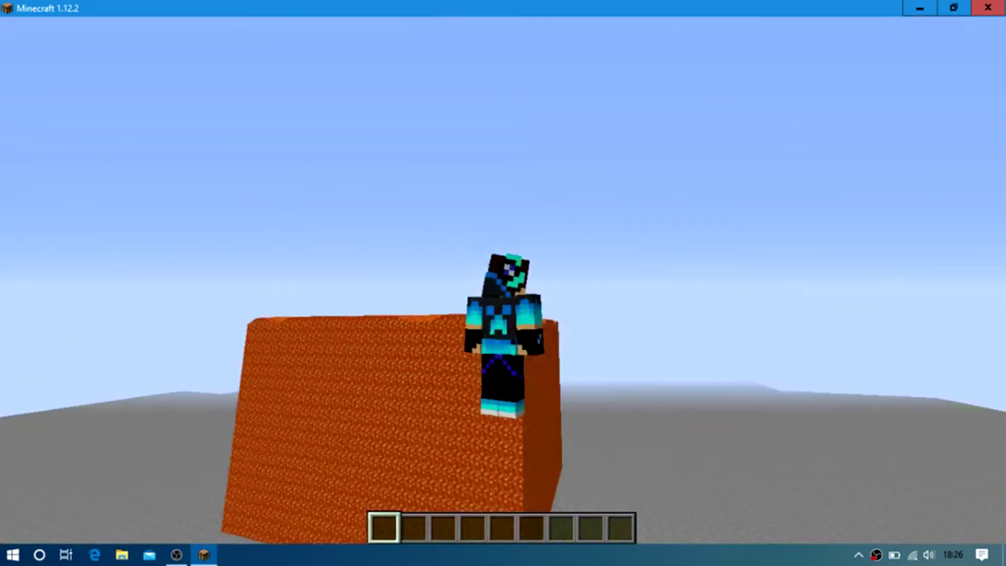
{"action": "key", "text": "F5"}
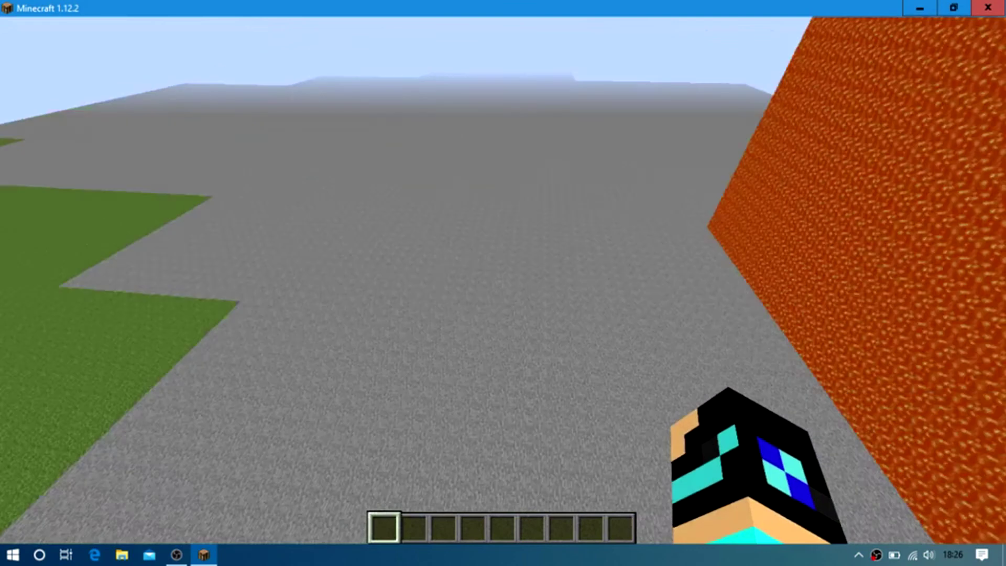
{"action": "key", "text": "F5"}
{"action": "key", "text": "F5"}
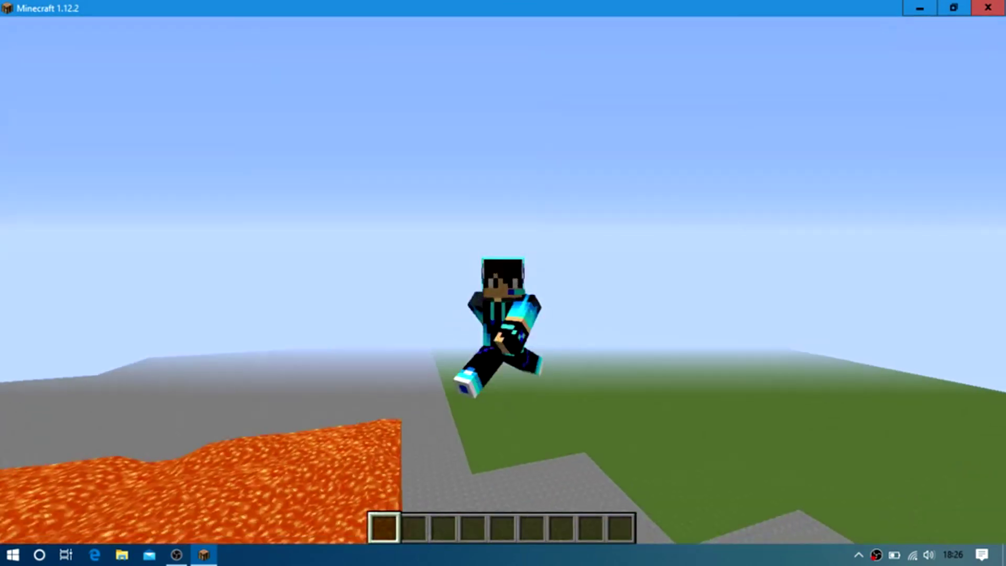